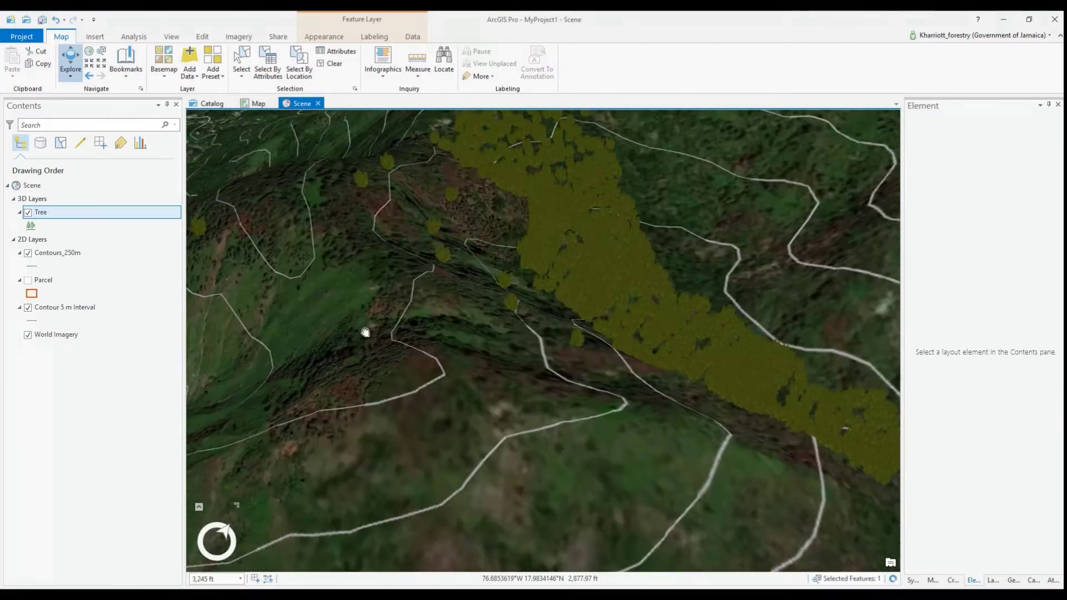
# - Dock the 3D tree scene beside the tree map and identify a tree point
pyautogui.moveTo(365, 333); pyautogui.dragTo(500, 276)
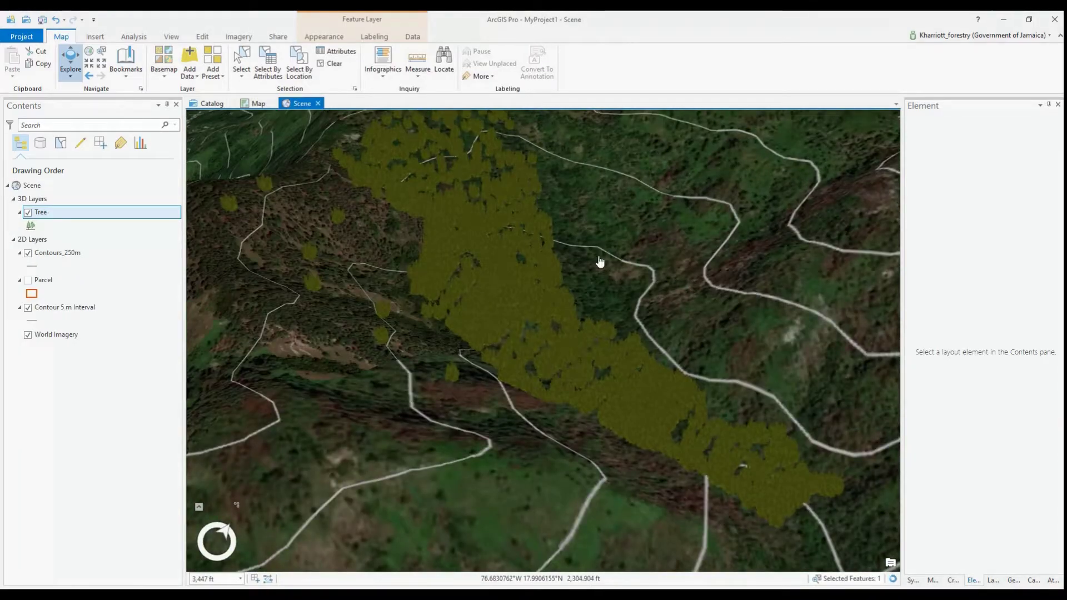
pyautogui.moveTo(298, 103)
pyautogui.mouseDown()
pyautogui.moveTo(524, 287)
pyautogui.moveTo(563, 343)
pyautogui.mouseUp()
pyautogui.click(442, 387)
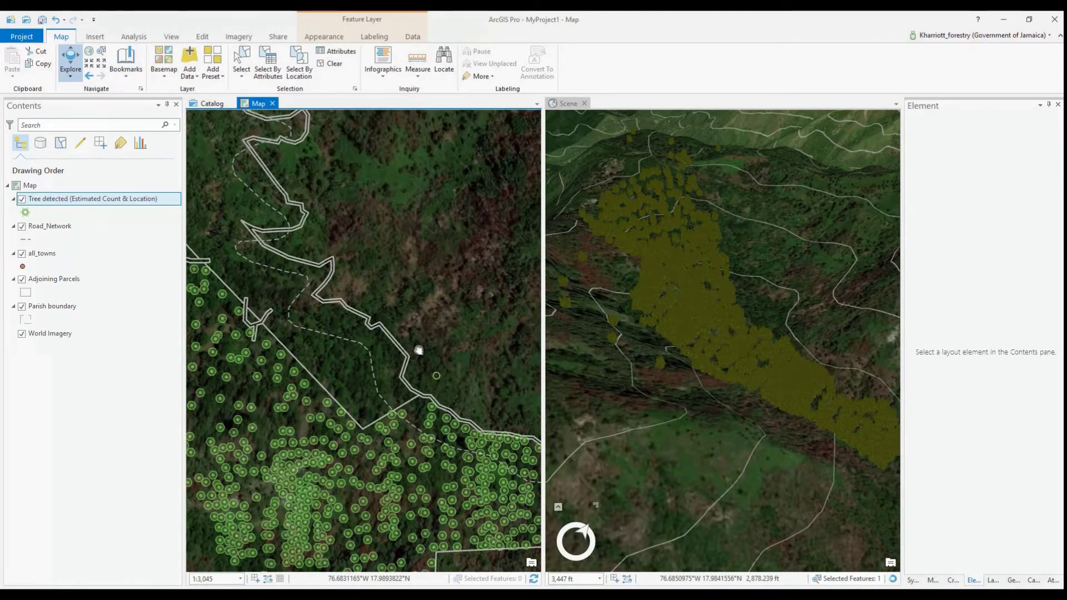
pyautogui.moveTo(434, 383); pyautogui.dragTo(339, 224)
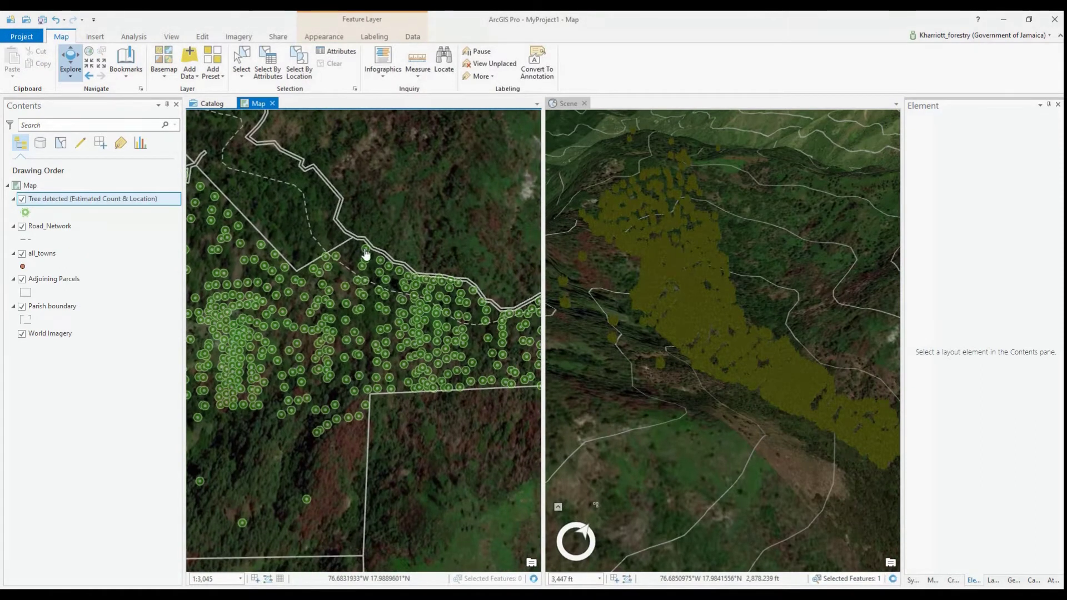
pyautogui.click(366, 250)
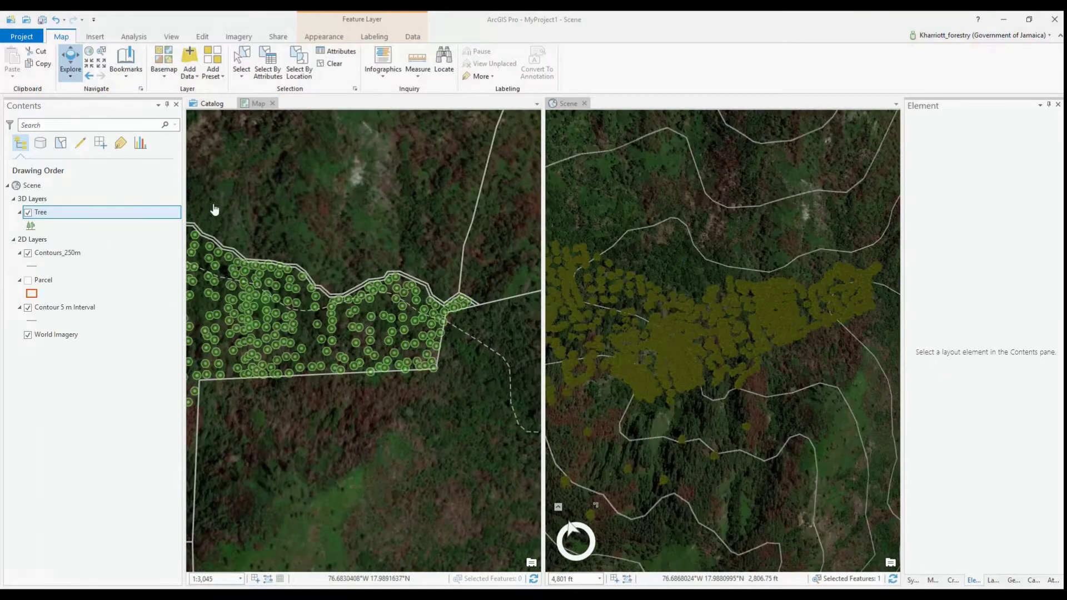
# - Link the map and scene views by Center And Scale, inspecting a roadside tree
pyautogui.click(172, 37)
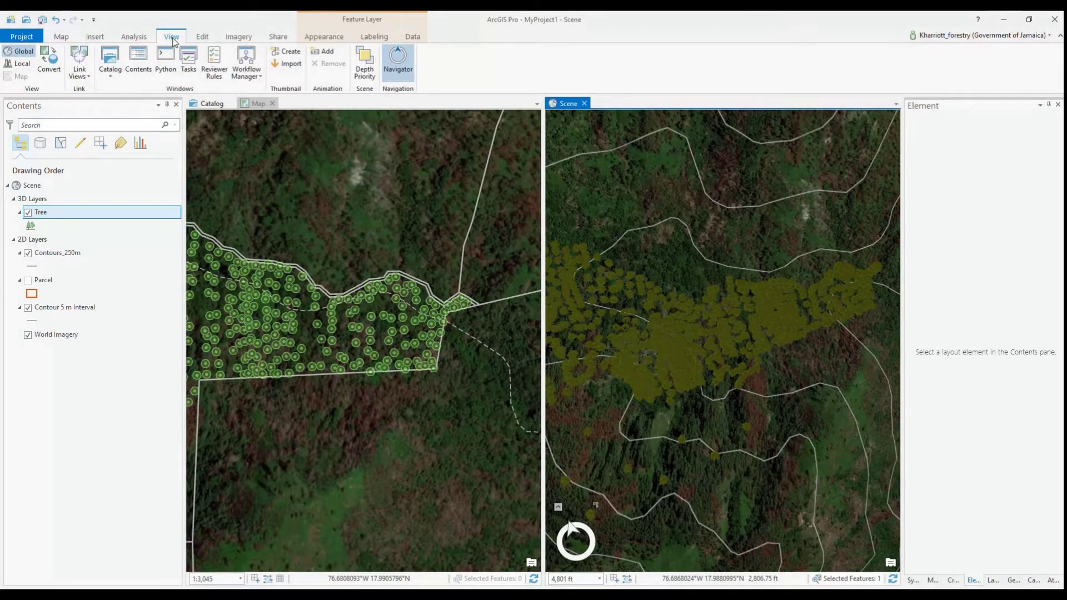
pyautogui.click(80, 60)
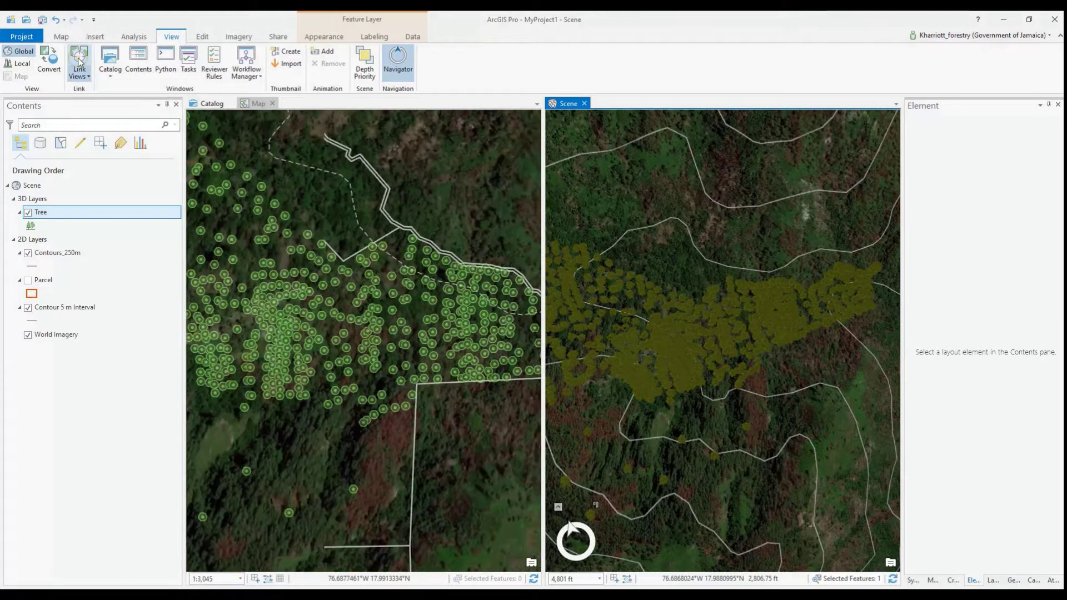
pyautogui.click(412, 245)
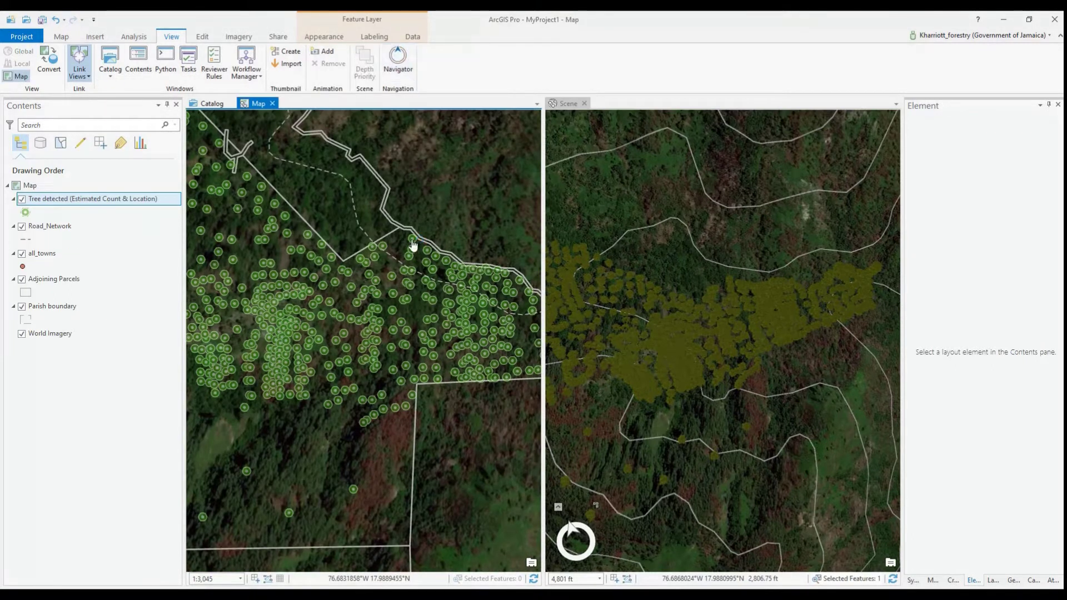
pyautogui.click(413, 243)
pyautogui.scroll(3, 413, 242)
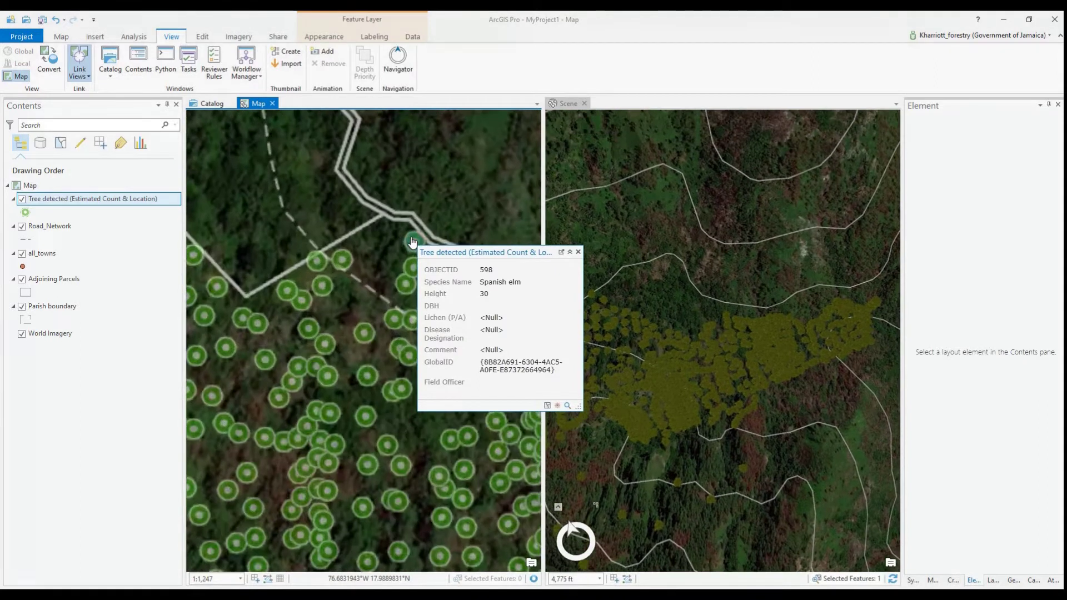
pyautogui.scroll(2, 434, 232)
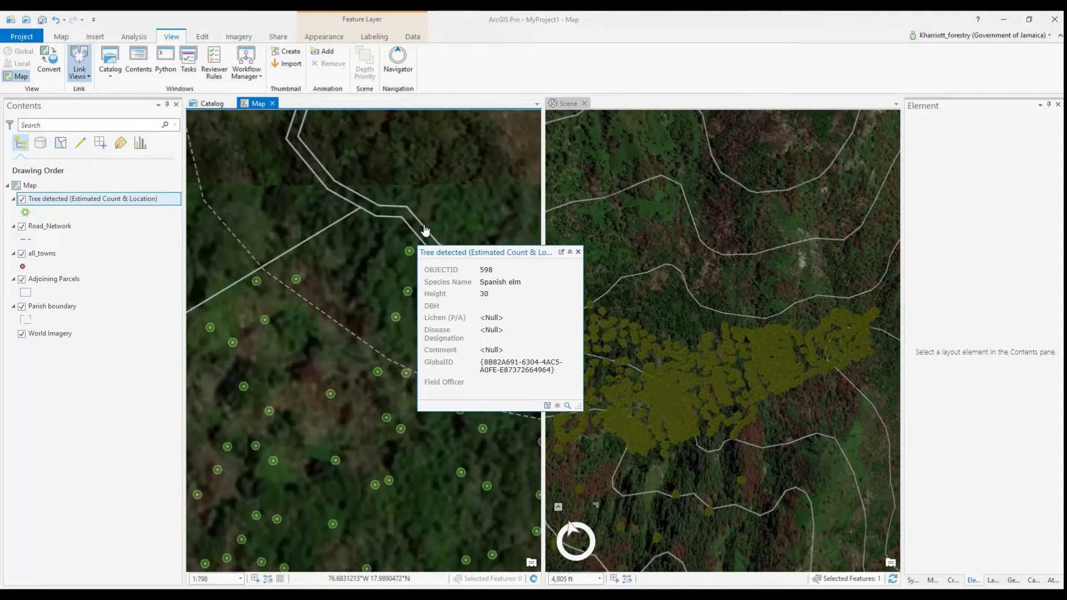
pyautogui.scroll(1, 435, 232)
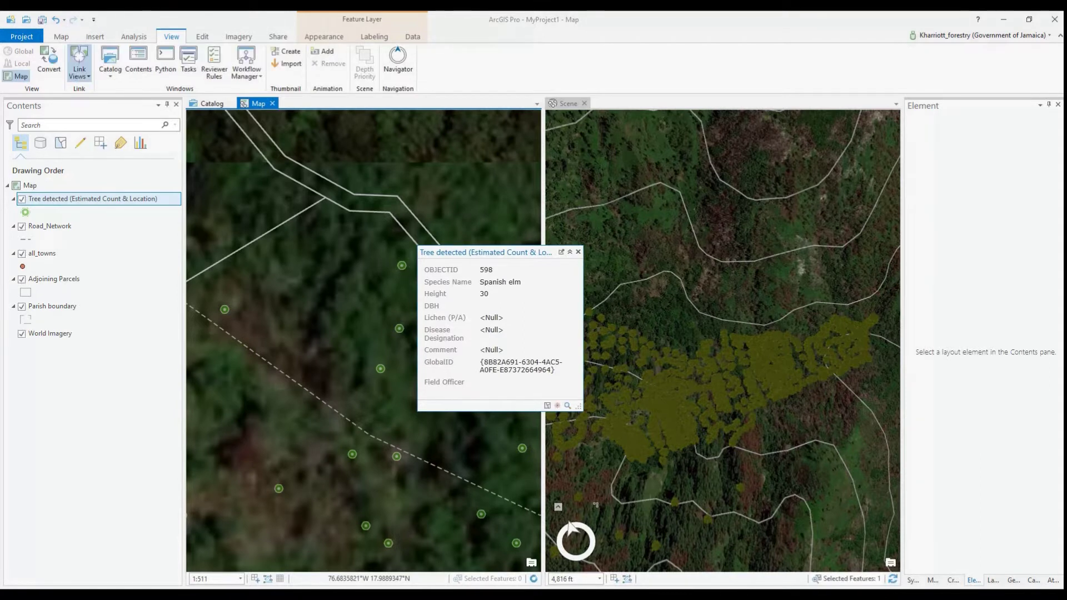
pyautogui.click(79, 76)
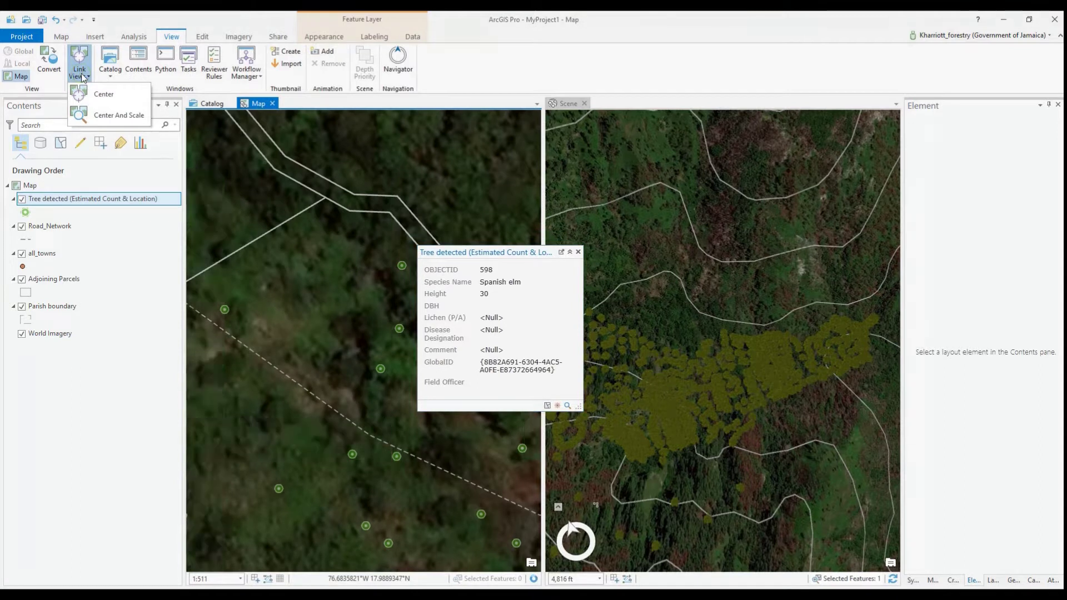
pyautogui.click(118, 115)
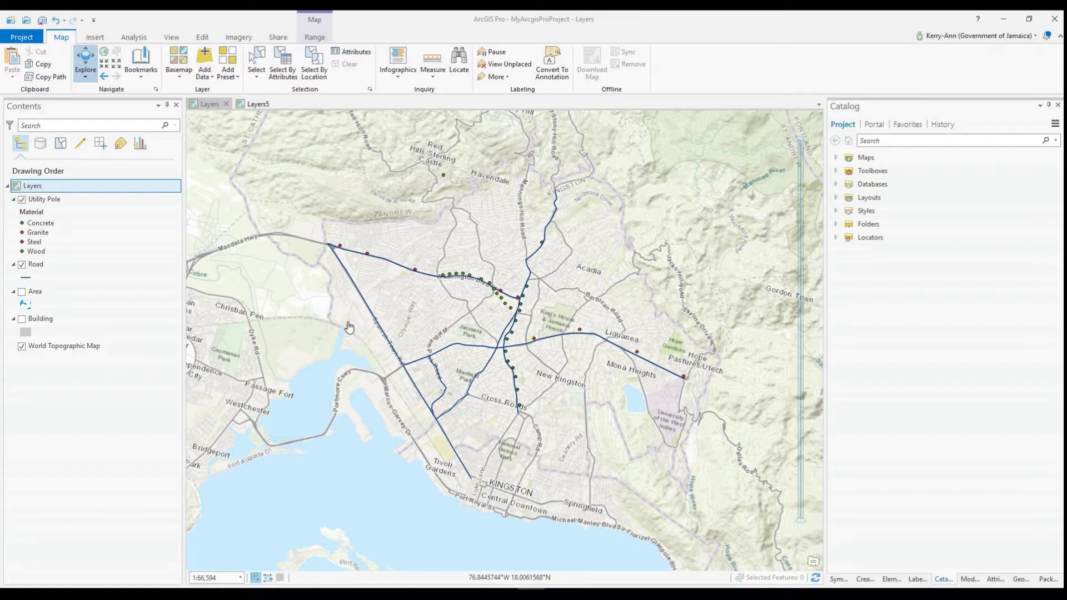
# - Add Building.lpk from the Catalog folders to the map and hide the Road layer
pyautogui.click(837, 226)
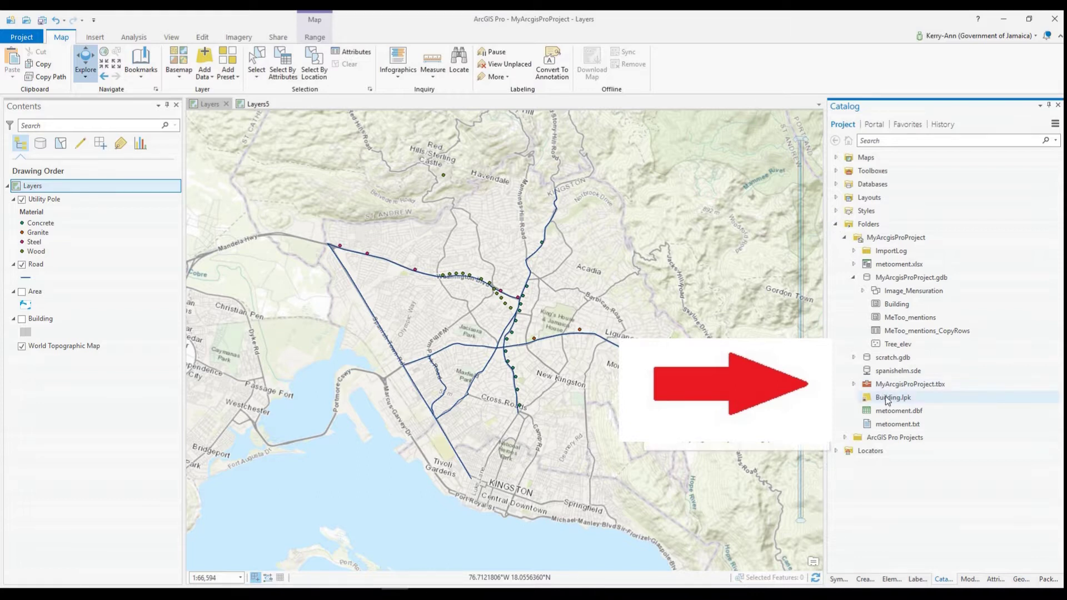
pyautogui.moveTo(903, 400); pyautogui.dragTo(649, 365)
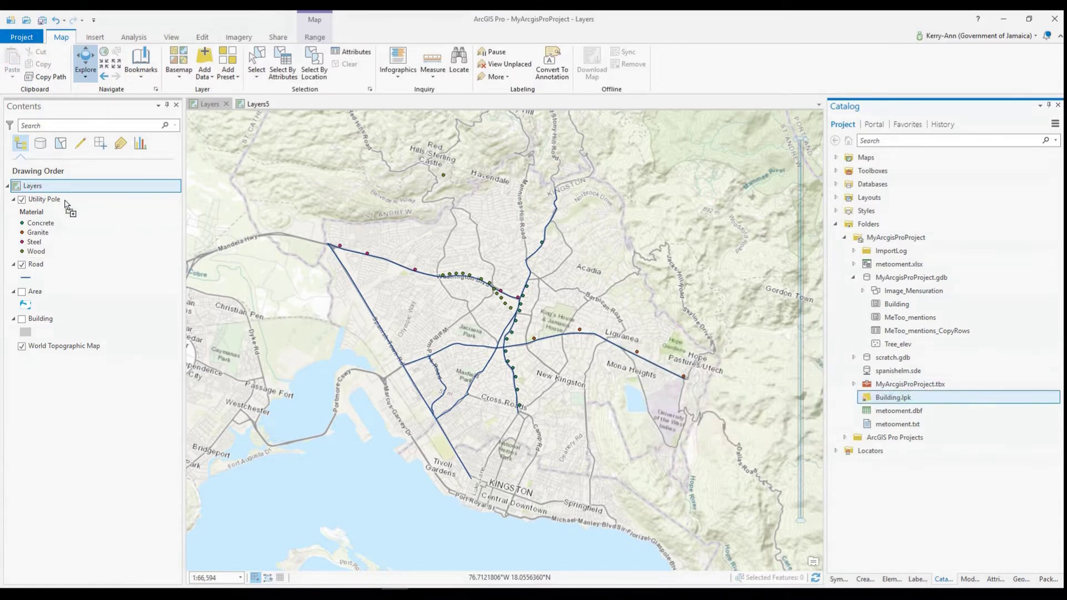
pyautogui.moveTo(69, 208); pyautogui.dragTo(65, 204)
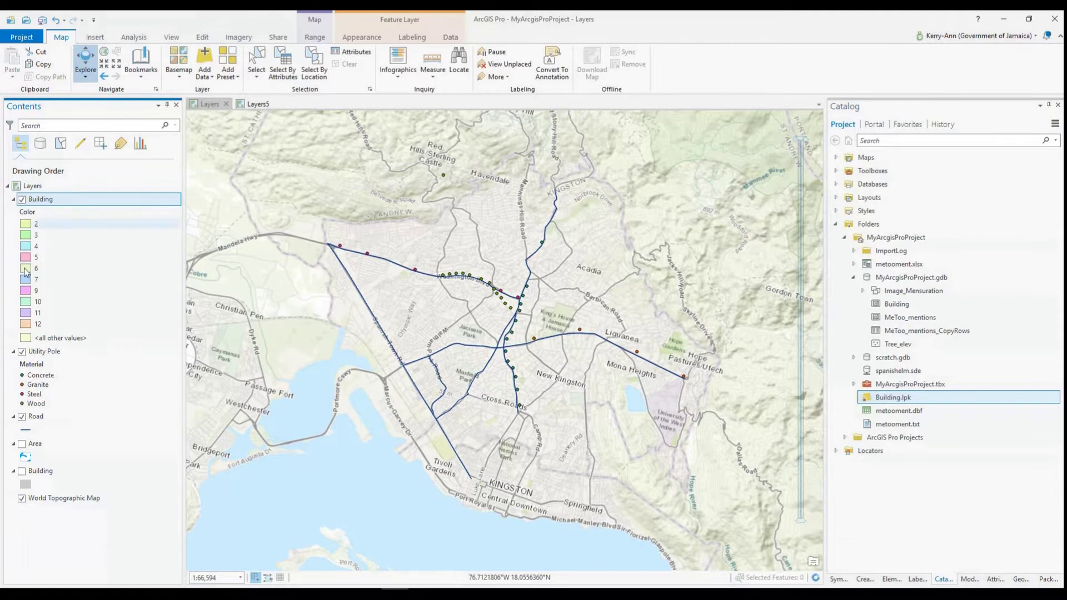
pyautogui.click(22, 417)
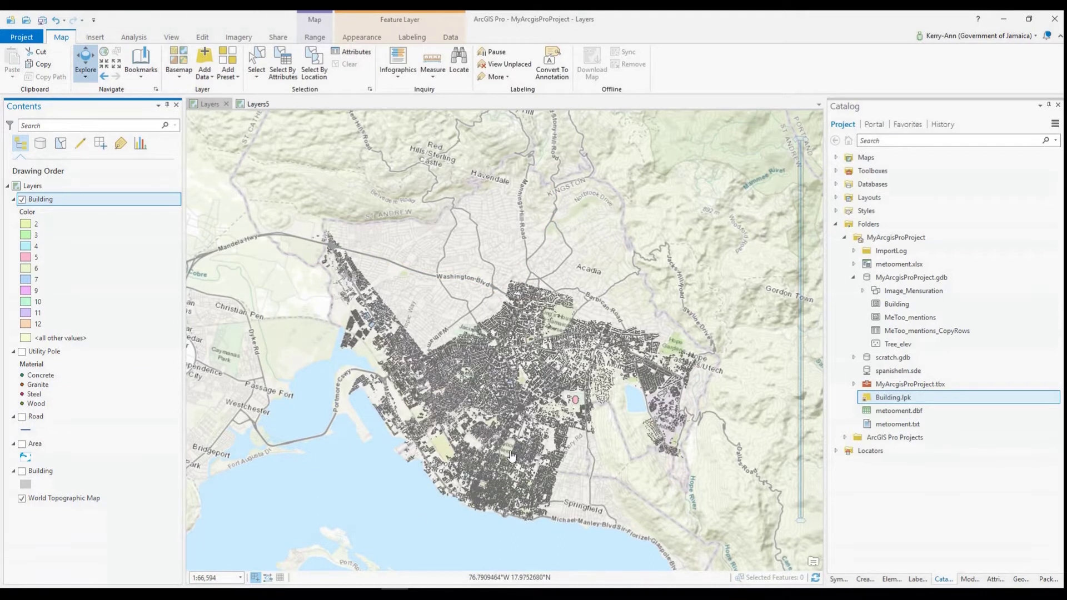
pyautogui.scroll(4, 517, 433)
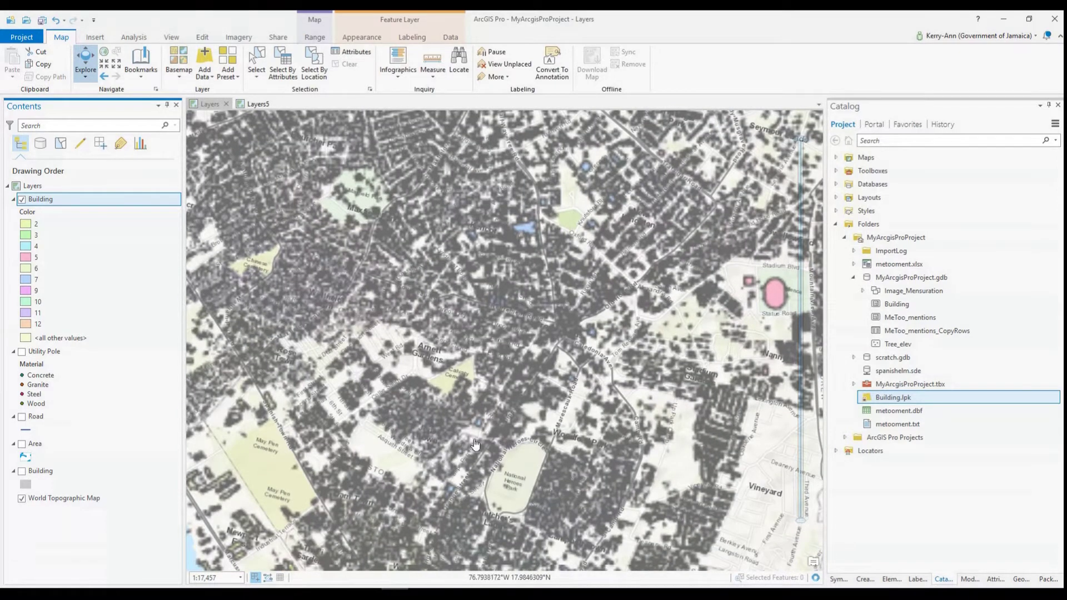
pyautogui.scroll(-2, 440, 494)
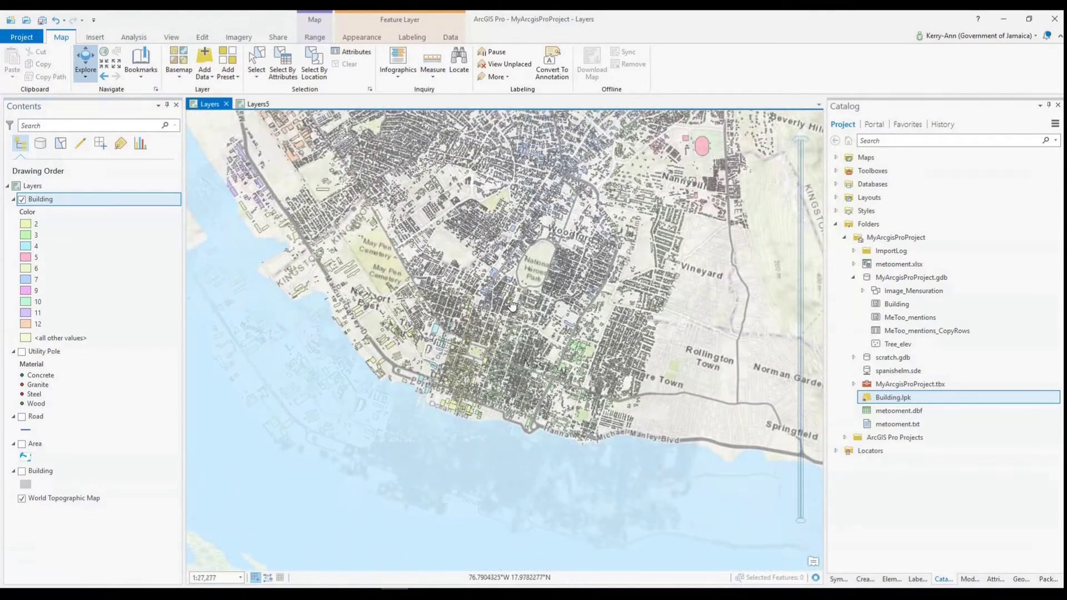
pyautogui.moveTo(490, 420); pyautogui.dragTo(530, 509)
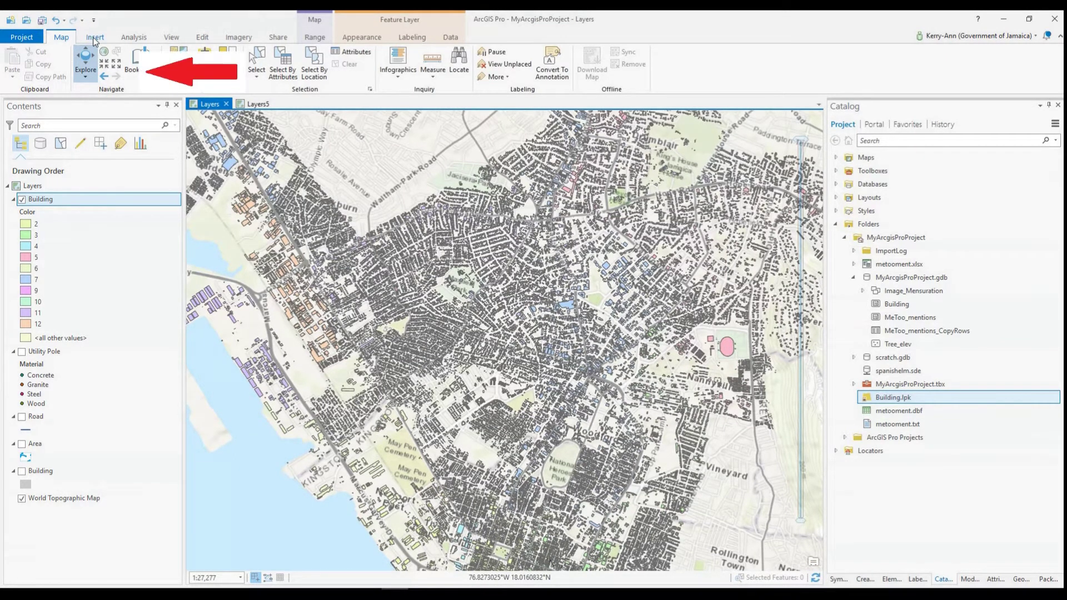
# - Create a new global scene from the Insert tab's New Map dropdown
pyautogui.click(95, 37)
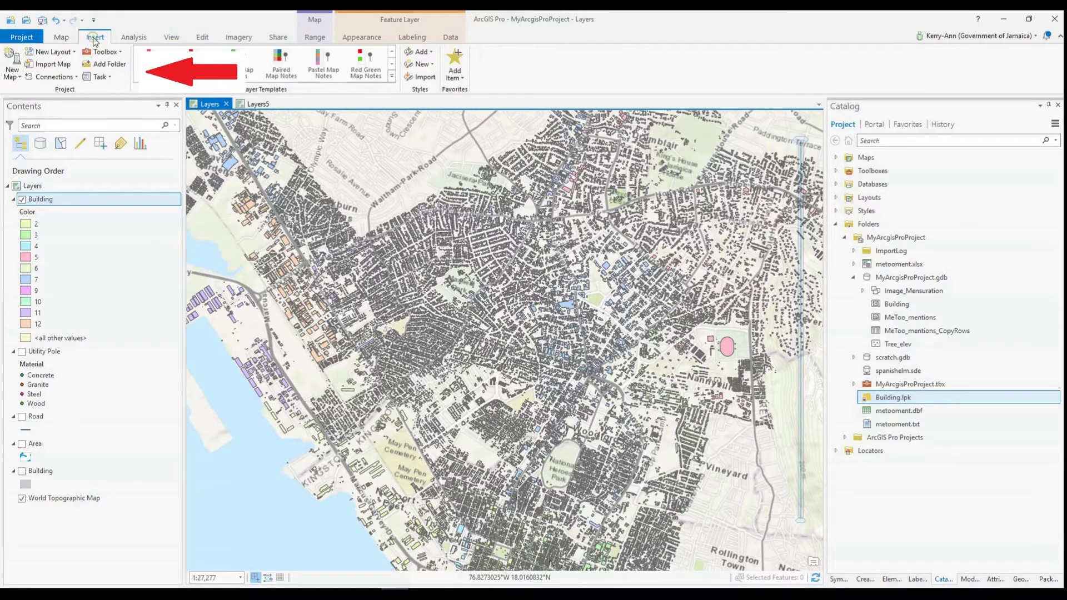
pyautogui.click(12, 77)
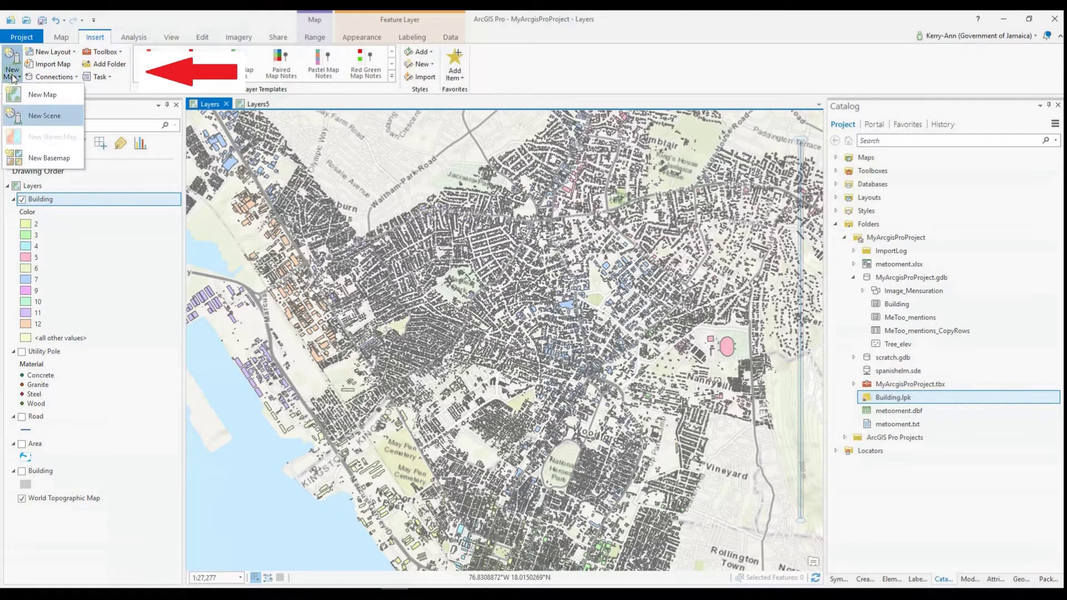
pyautogui.click(44, 116)
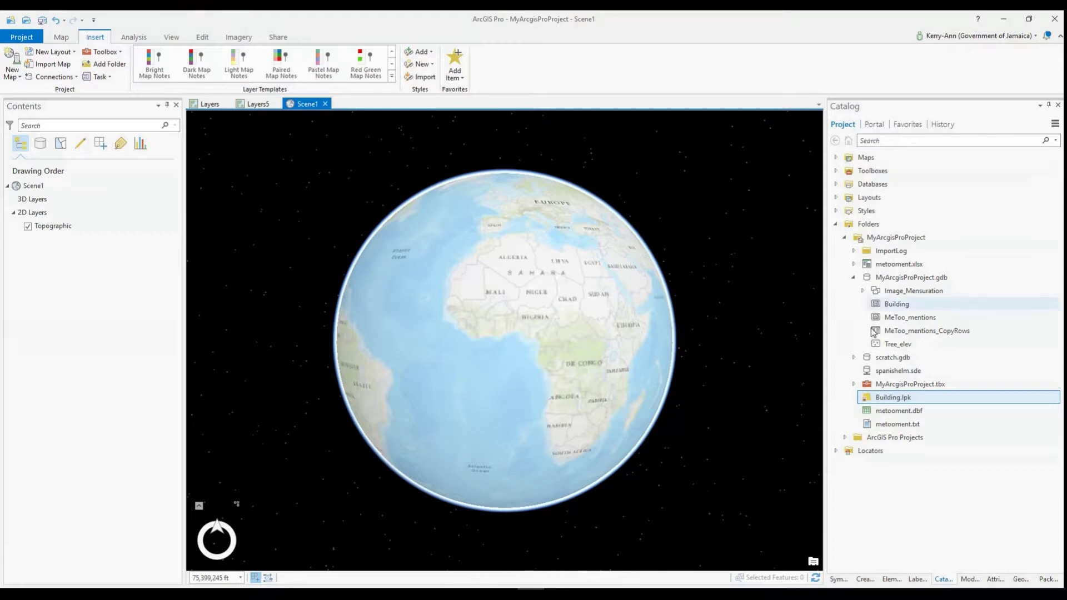
# - Add Building.lpk to Scene1 and open the Building layer's attribute table
pyautogui.click(902, 398)
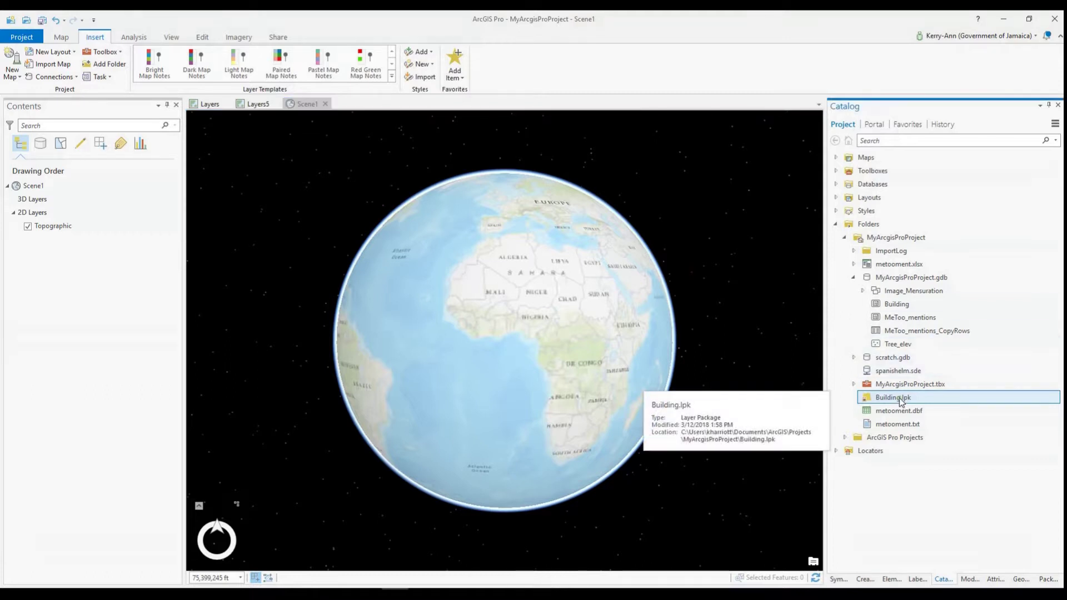
pyautogui.moveTo(901, 402); pyautogui.dragTo(34, 203)
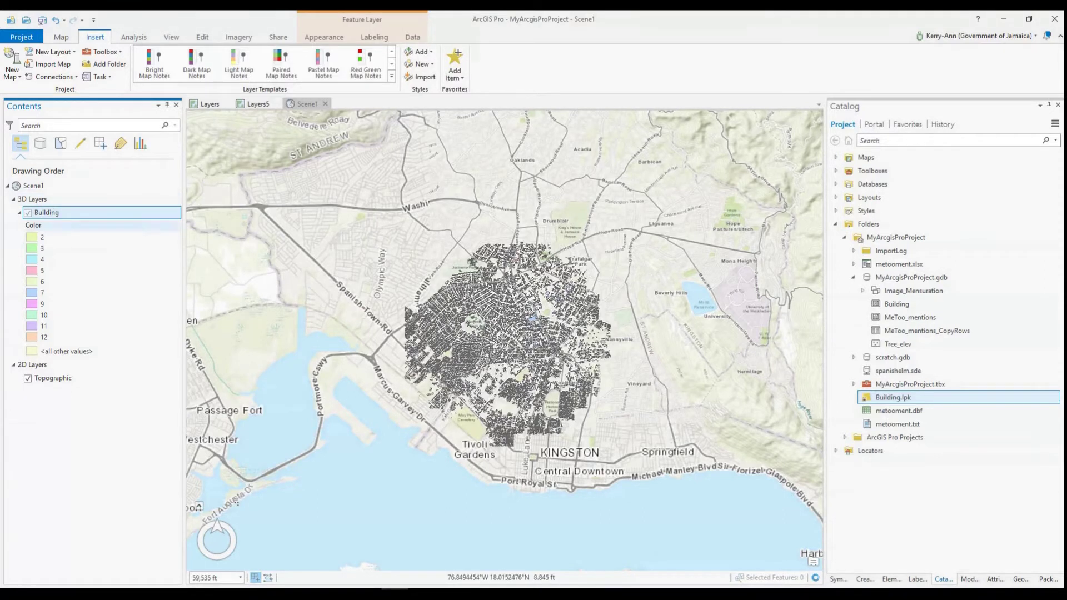
pyautogui.rightClick(81, 217)
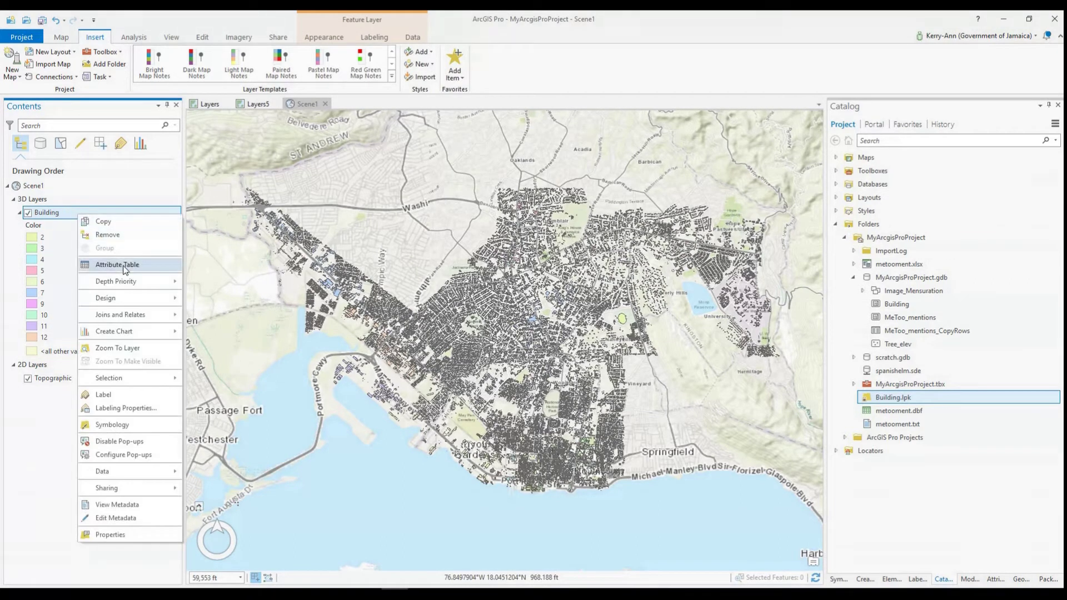
pyautogui.click(117, 265)
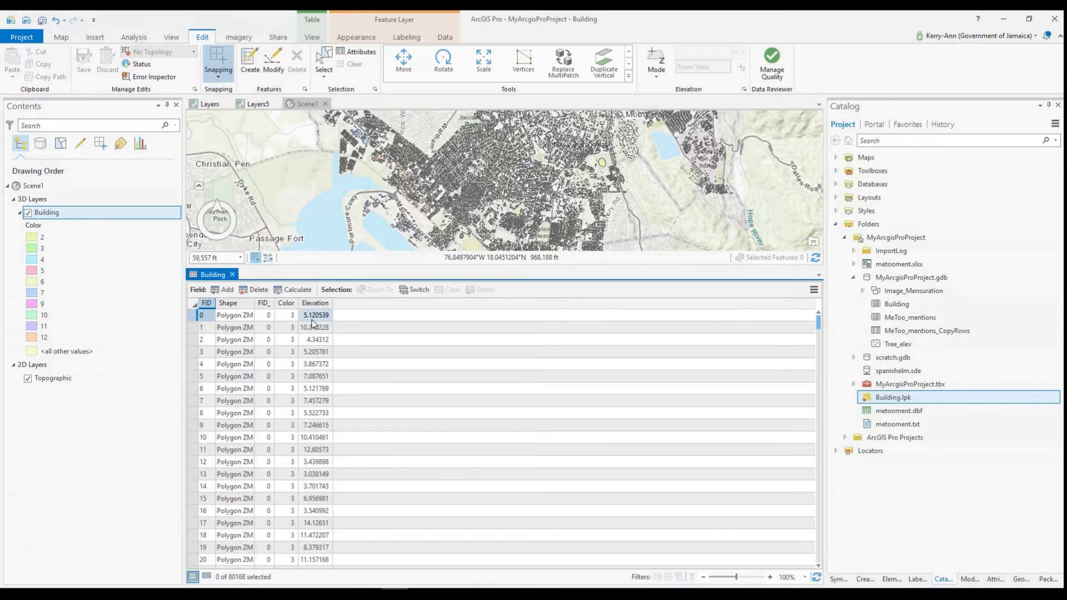
# - Close the attribute table and fly low over Scene1's green building district
pyautogui.click(233, 276)
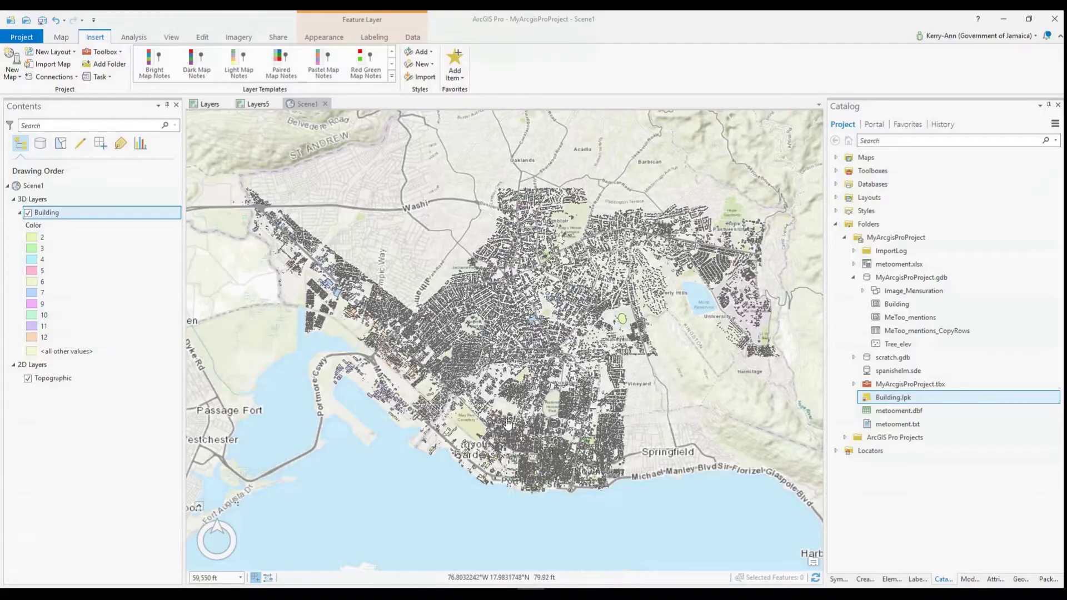
pyautogui.scroll(4, 348, 324)
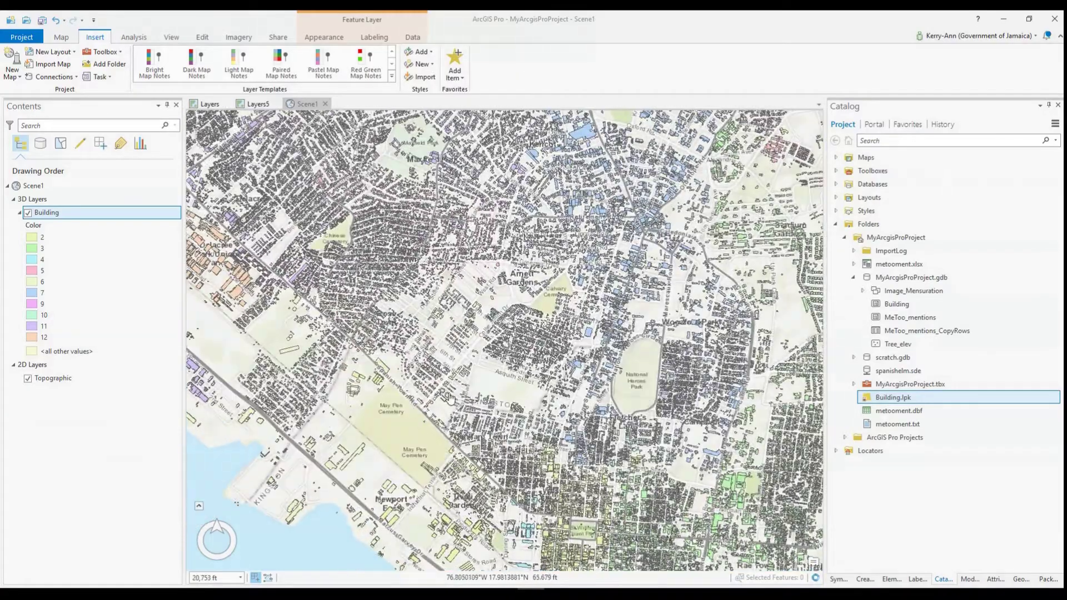
pyautogui.moveTo(469, 397); pyautogui.dragTo(391, 409, button='middle')
pyautogui.moveTo(468, 398); pyautogui.dragTo(467, 467, button='middle')
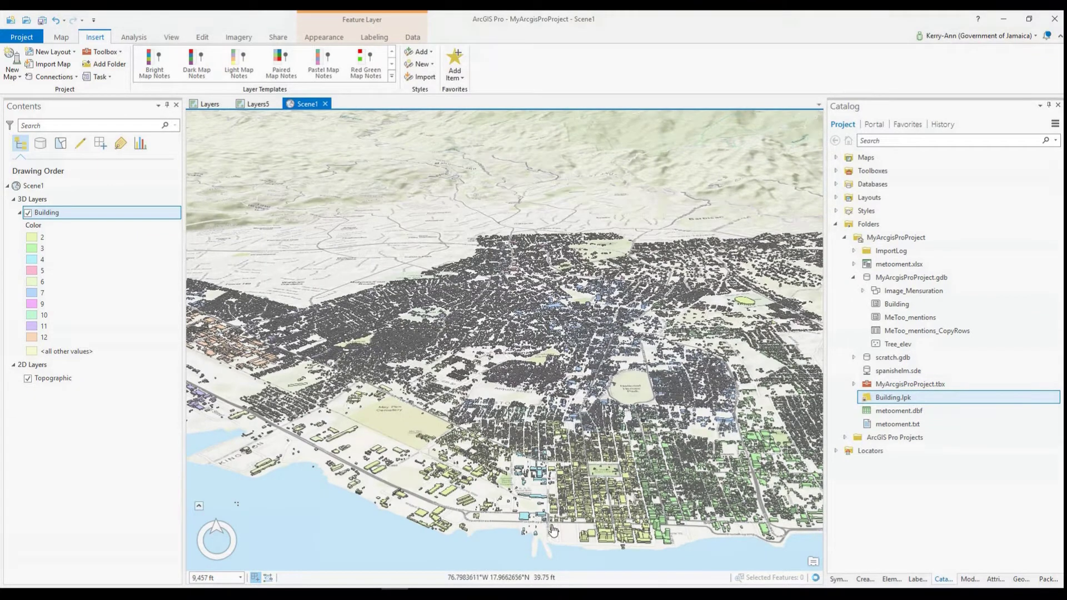
pyautogui.scroll(5, 597, 551)
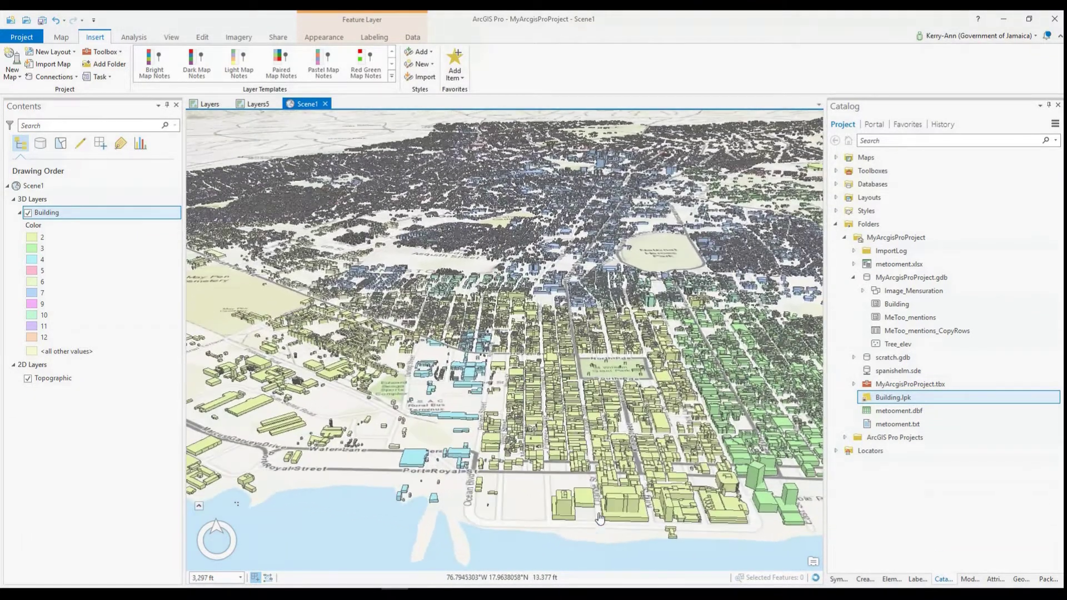
pyautogui.moveTo(599, 507); pyautogui.dragTo(632, 519, button='middle')
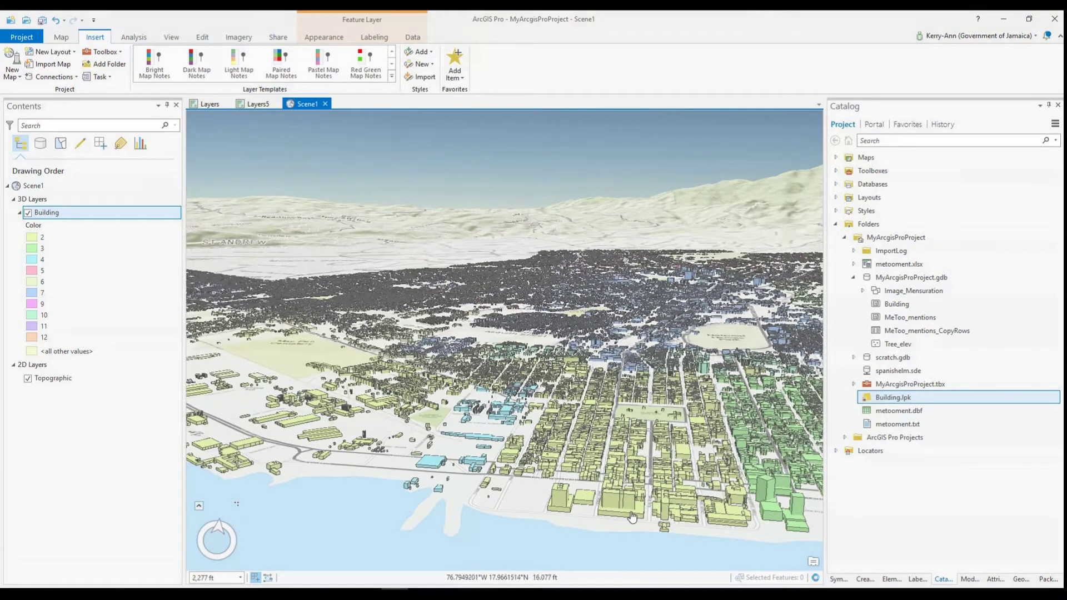
pyautogui.moveTo(703, 505); pyautogui.dragTo(577, 470)
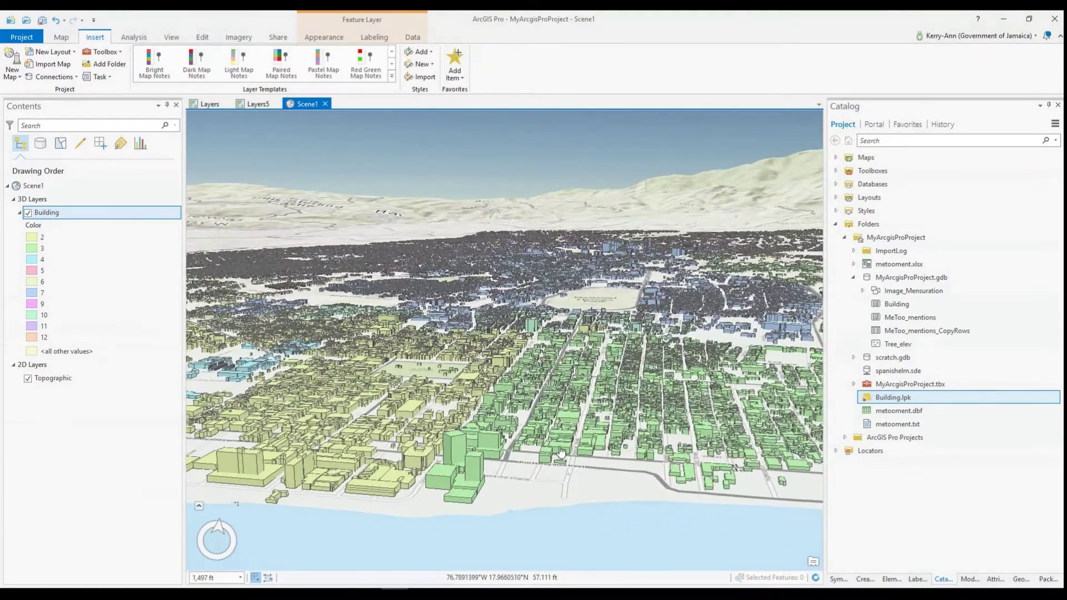
pyautogui.moveTo(639, 496)
pyautogui.mouseDown()
pyautogui.moveTo(427, 462)
pyautogui.moveTo(501, 525)
pyautogui.mouseUp()
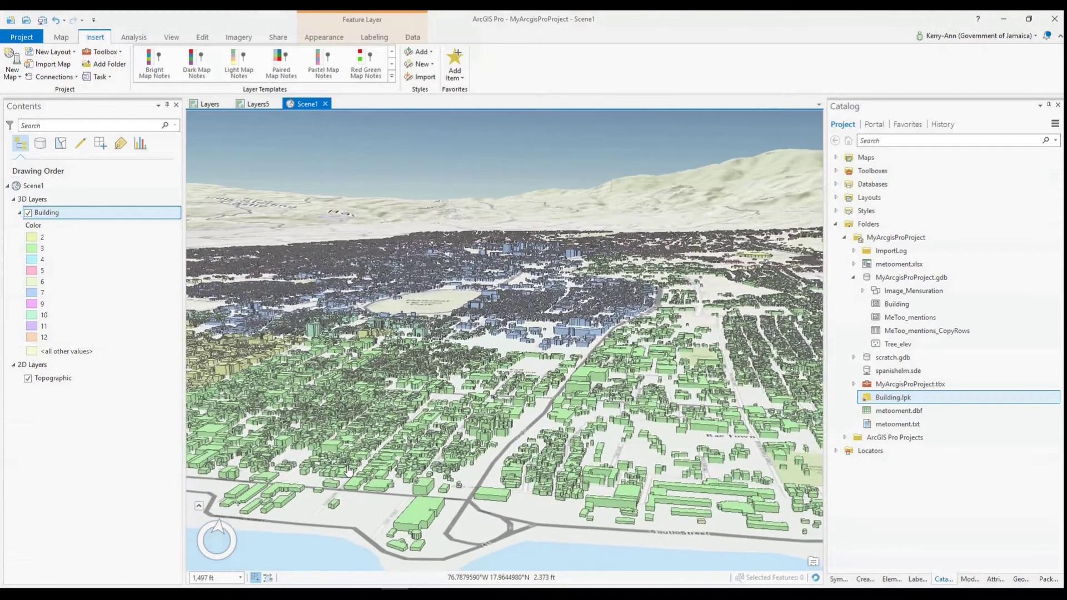
pyautogui.scroll(2, 501, 525)
pyautogui.moveTo(500, 453); pyautogui.dragTo(508, 452)
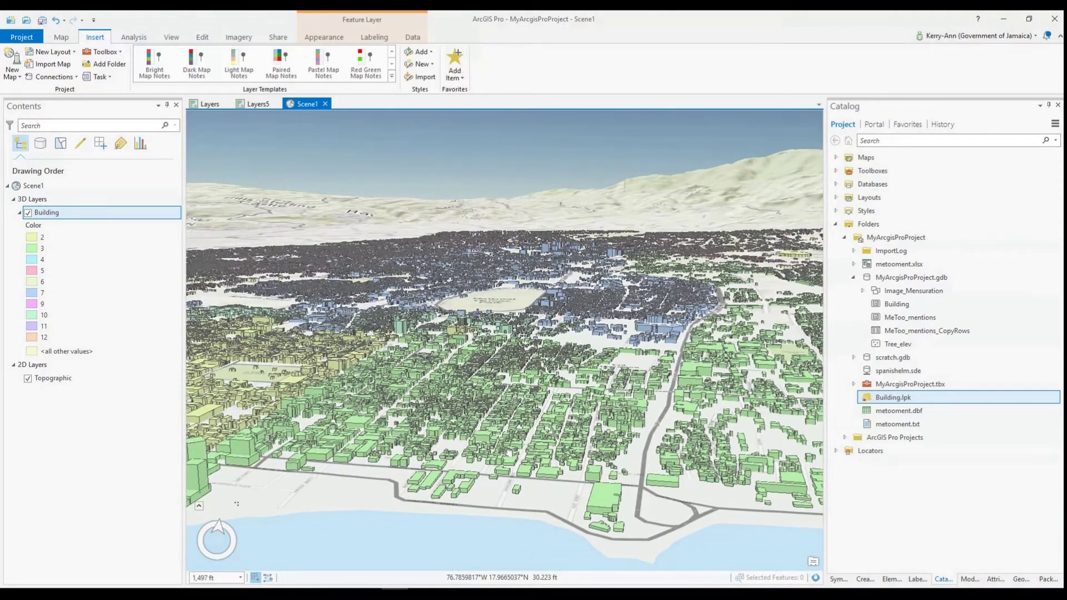
pyautogui.moveTo(654, 445)
pyautogui.mouseDown()
pyautogui.moveTo(598, 498)
pyautogui.moveTo(685, 434)
pyautogui.mouseUp()
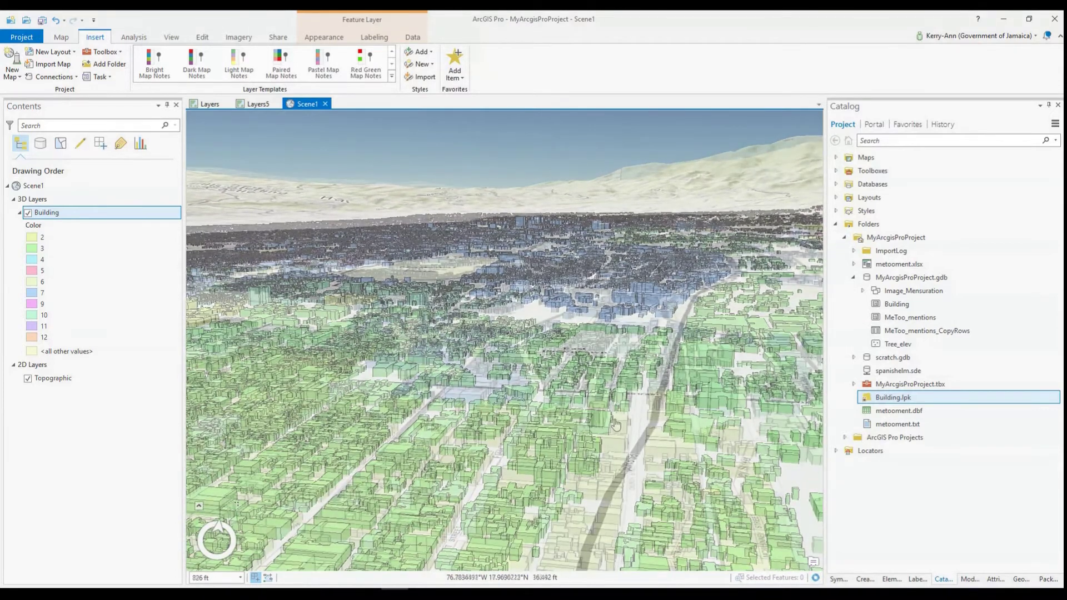
pyautogui.scroll(3, 500, 375)
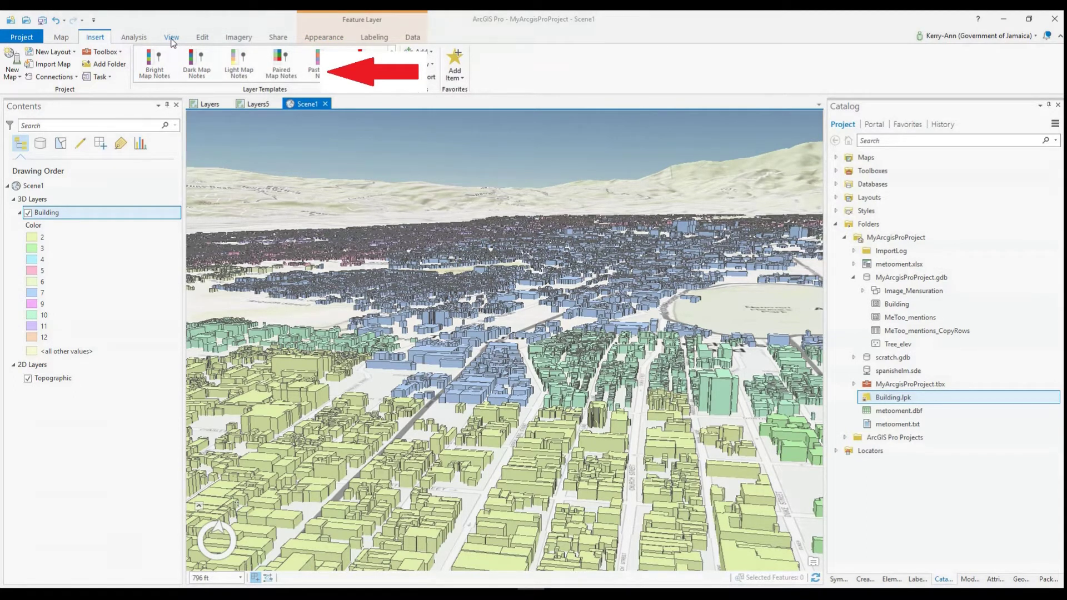
# - Link all views by Center And Scale
pyautogui.click(172, 38)
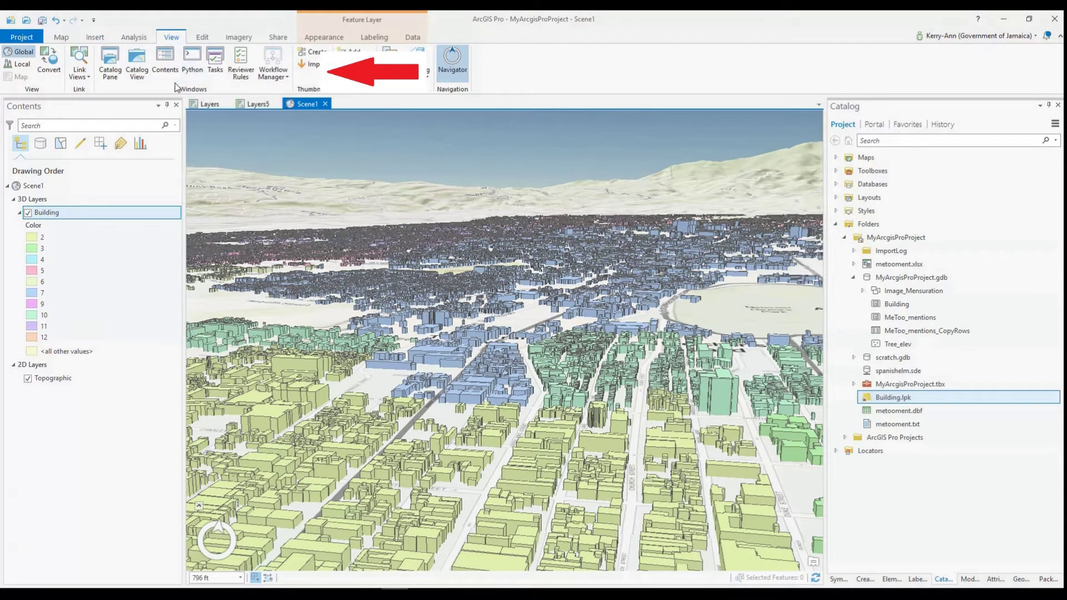
pyautogui.click(81, 76)
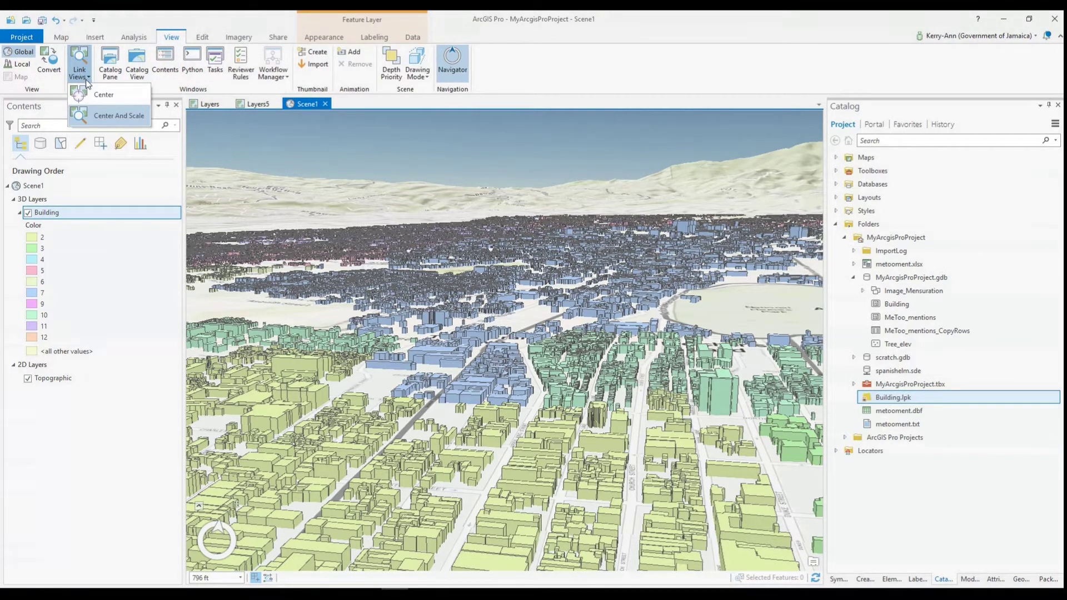
pyautogui.click(108, 119)
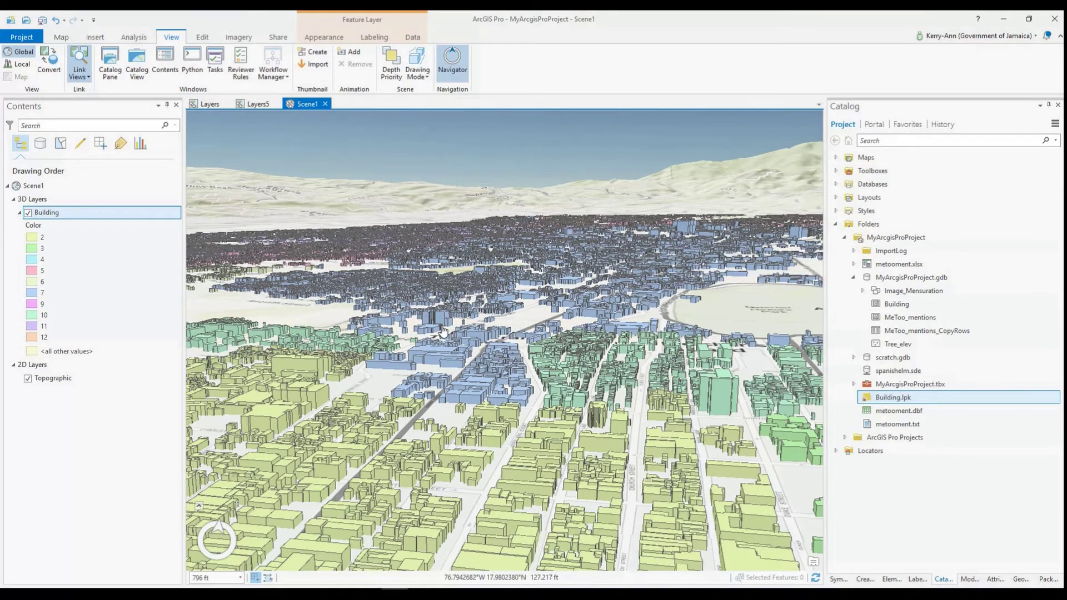
pyautogui.scroll(-2, 443, 333)
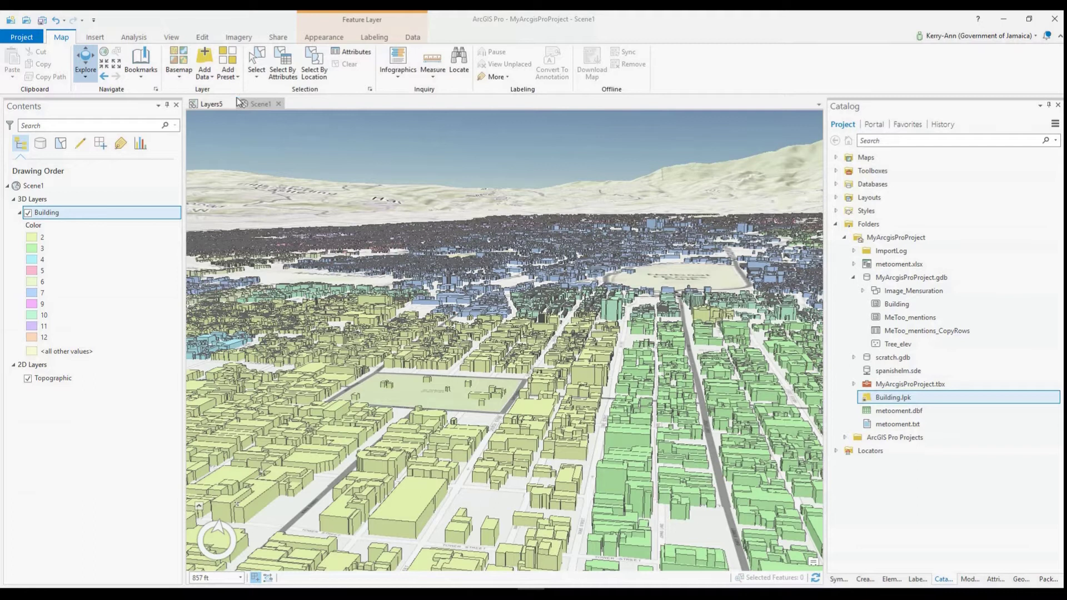
# - Close the Layers map view and bring Layers5 to the front
pyautogui.click(259, 104)
pyautogui.click(205, 103)
pyautogui.click(204, 103)
# - Tilt and pan the Layers5_3D1 scene over Kingston's street grid and coastline
pyautogui.moveTo(205, 103); pyautogui.dragTo(486, 345)
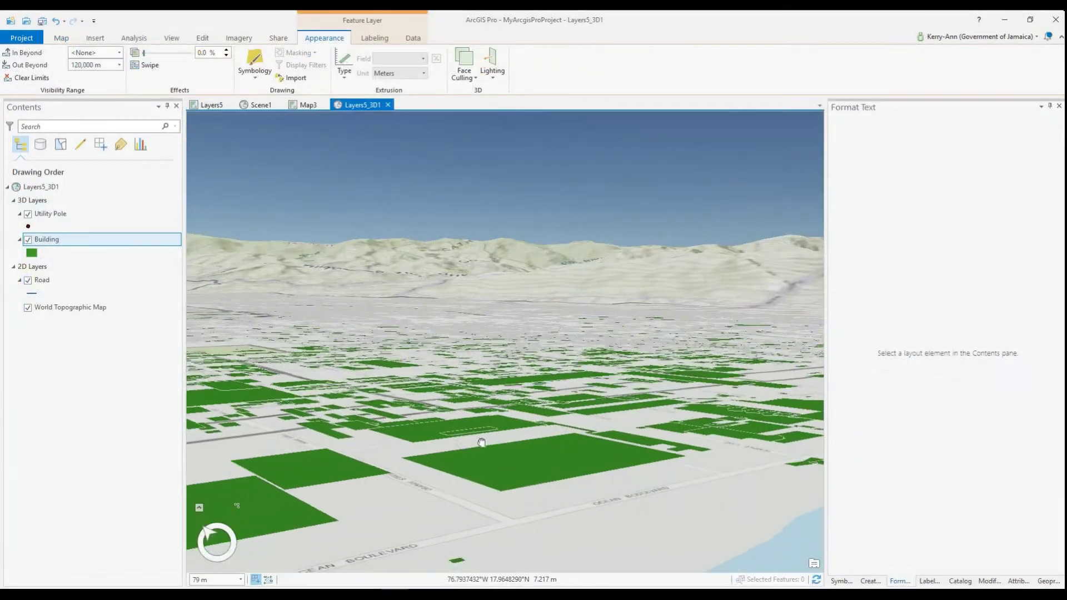
pyautogui.moveTo(481, 443)
pyautogui.mouseDown(button='middle')
pyautogui.moveTo(464, 490)
pyautogui.moveTo(389, 450)
pyautogui.moveTo(500, 449)
pyautogui.moveTo(502, 463)
pyautogui.moveTo(503, 440)
pyautogui.mouseUp(button='middle')
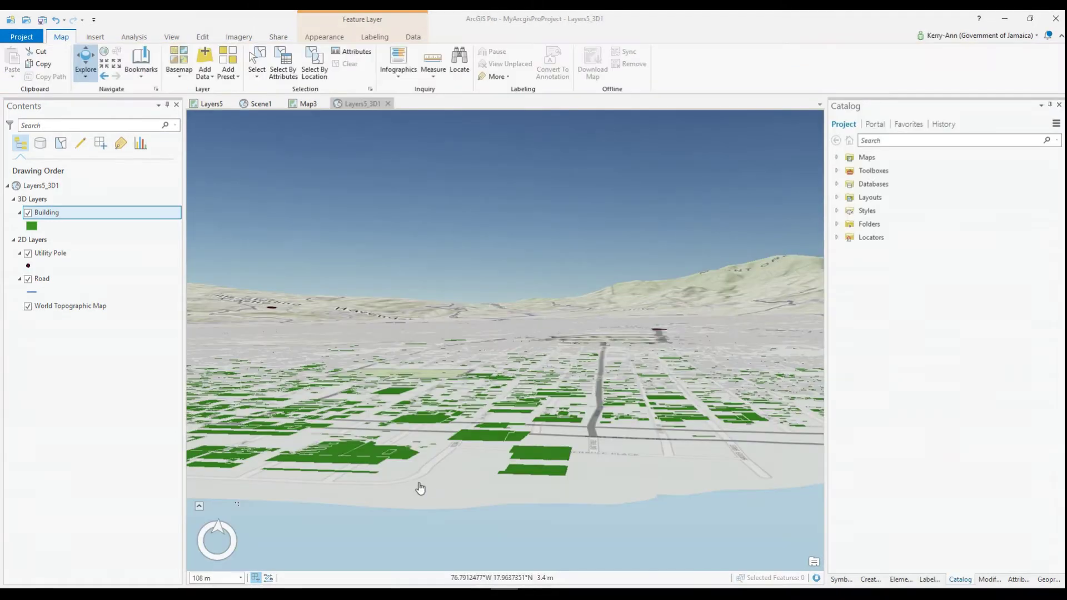
pyautogui.scroll(4, 504, 493)
pyautogui.scroll(4, 505, 492)
pyautogui.moveTo(505, 492); pyautogui.dragTo(501, 384)
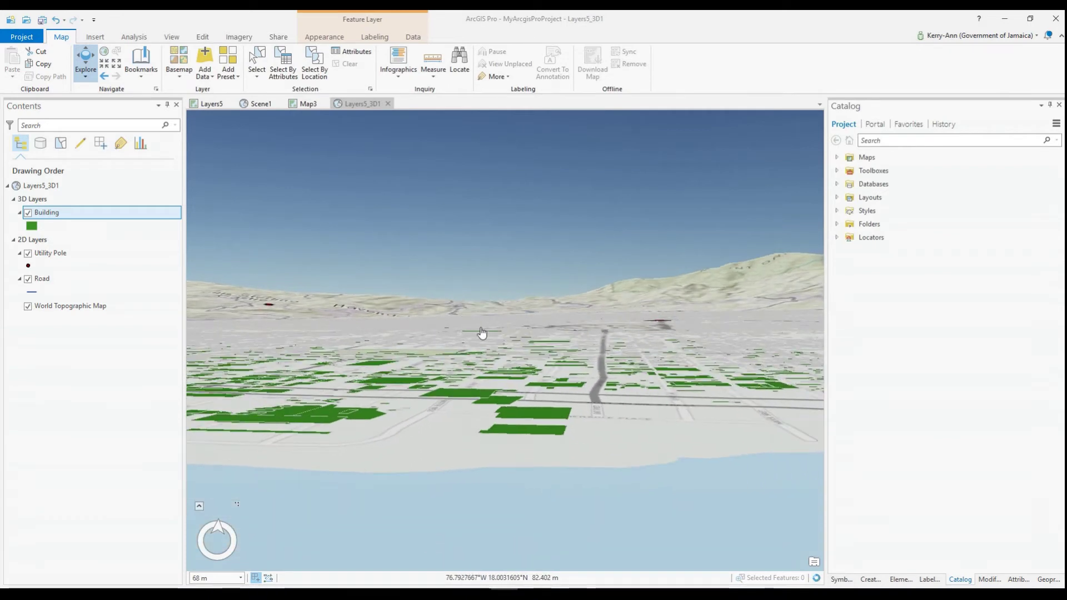
pyautogui.moveTo(490, 335); pyautogui.dragTo(489, 358, button='middle')
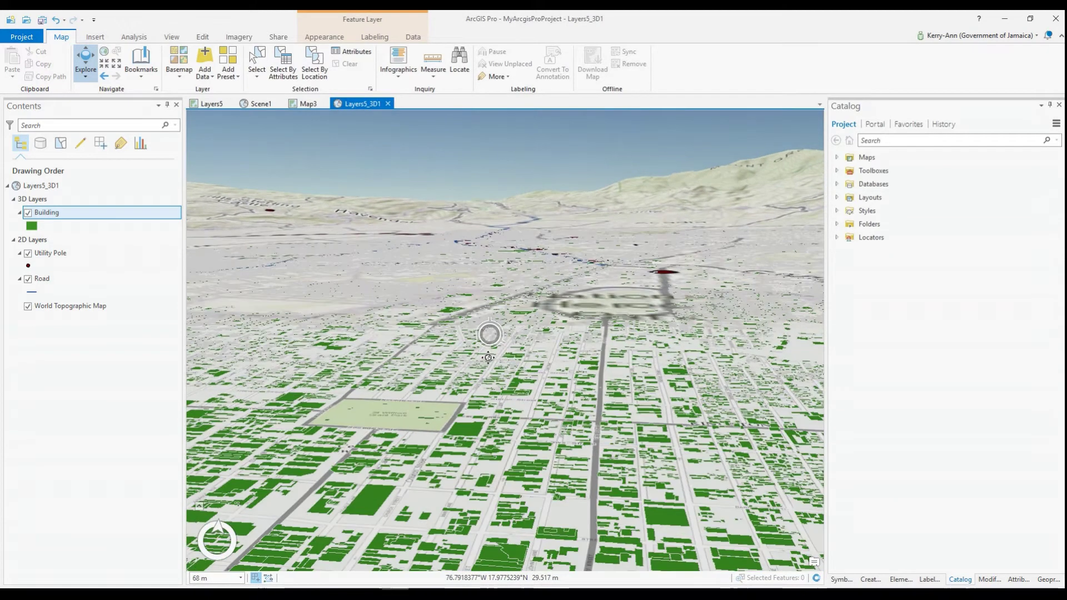
pyautogui.moveTo(454, 526); pyautogui.dragTo(449, 453)
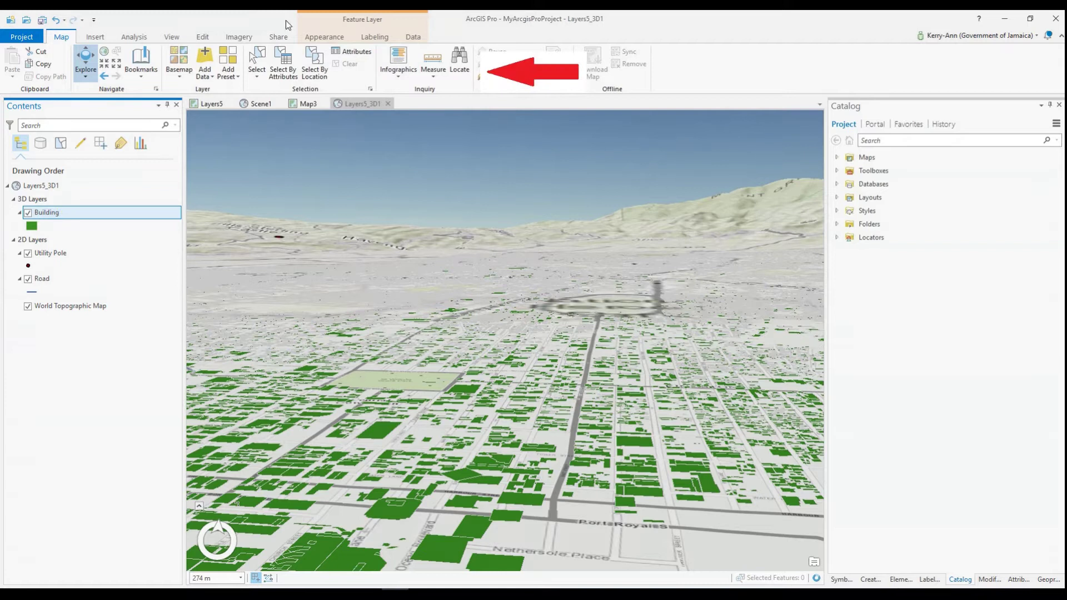
# - Extrude Building on the Elevation field, switching from Min Height to Absolute Height
pyautogui.click(325, 37)
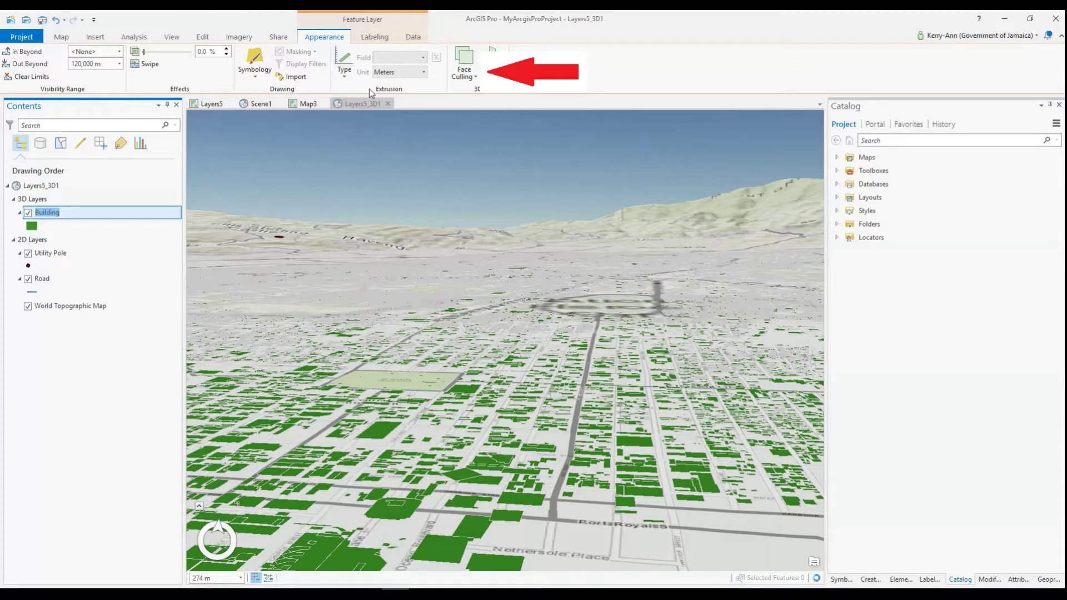
pyautogui.click(343, 72)
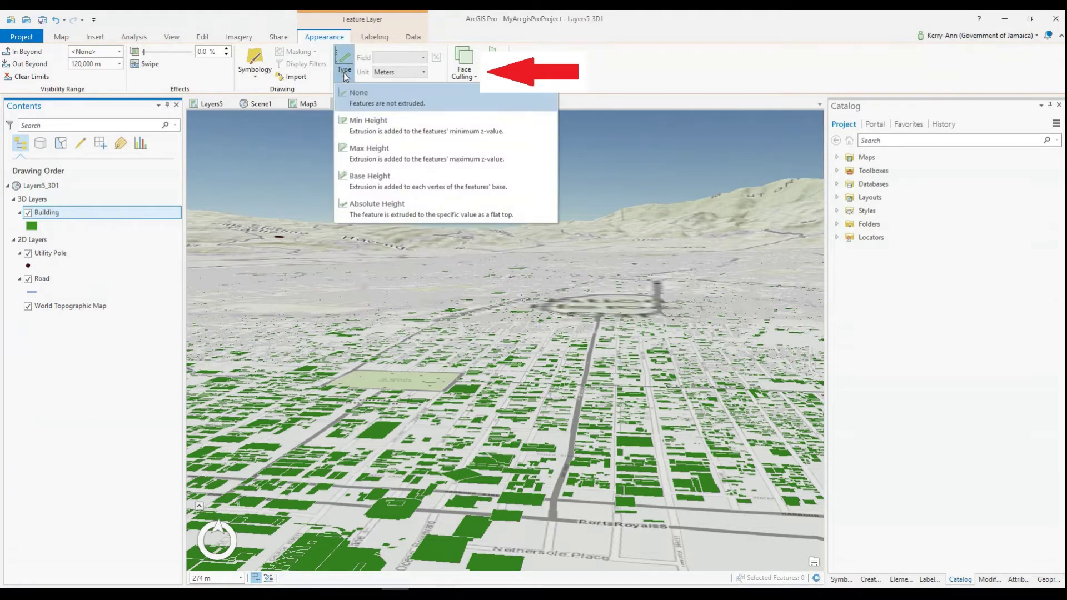
pyautogui.click(380, 125)
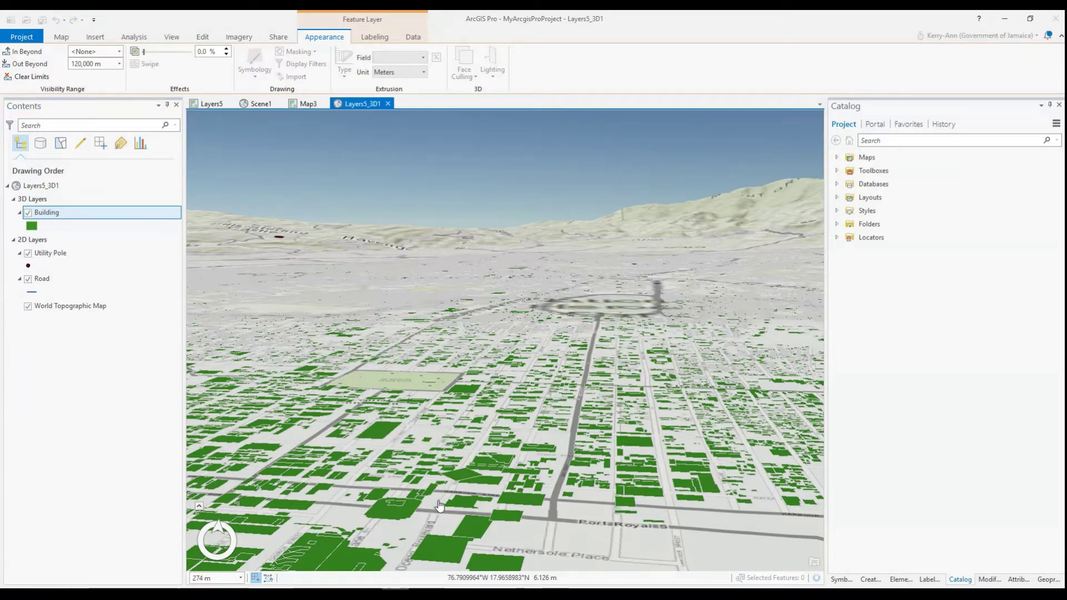
pyautogui.moveTo(437, 505); pyautogui.dragTo(430, 431)
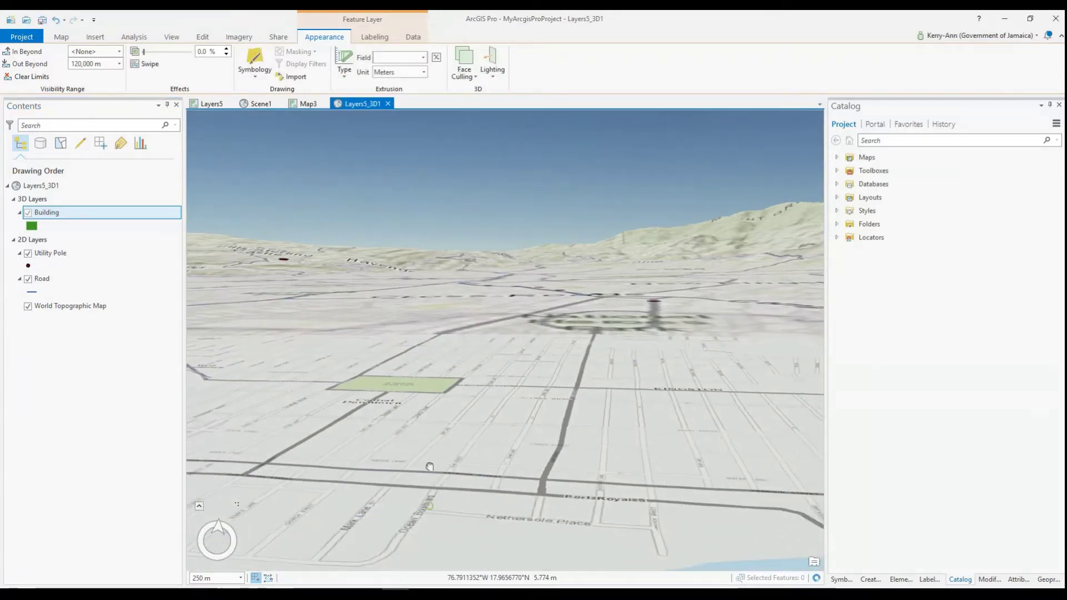
pyautogui.scroll(2, 429, 432)
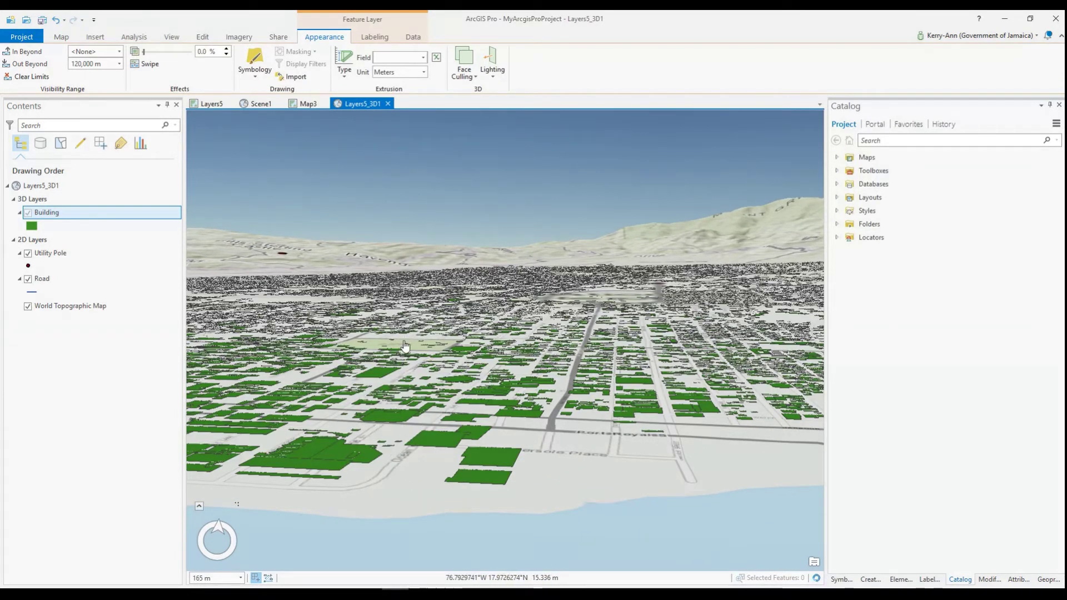
pyautogui.click(423, 57)
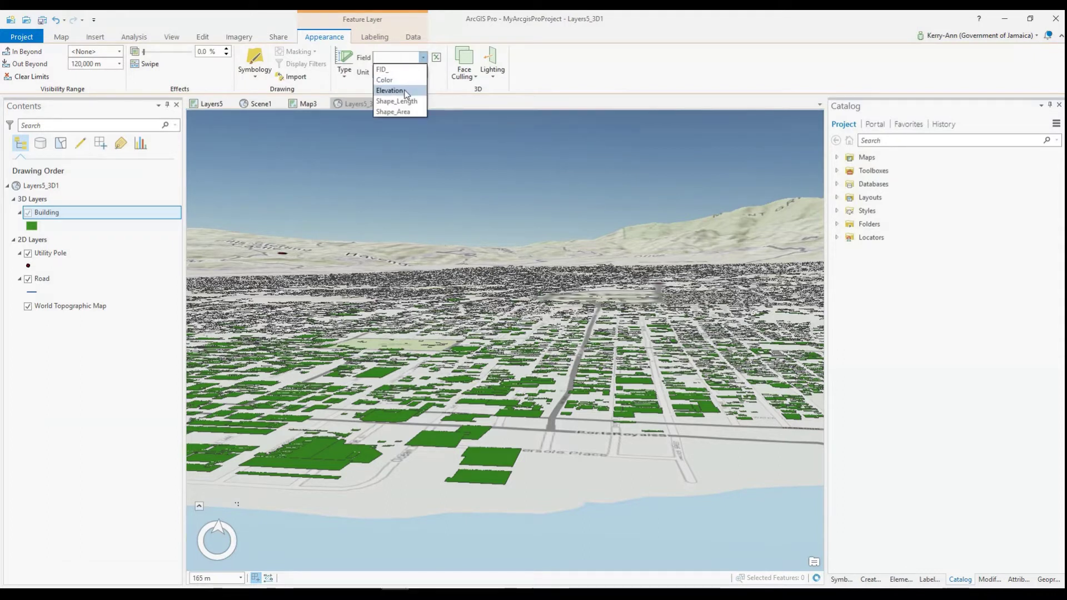
pyautogui.click(389, 90)
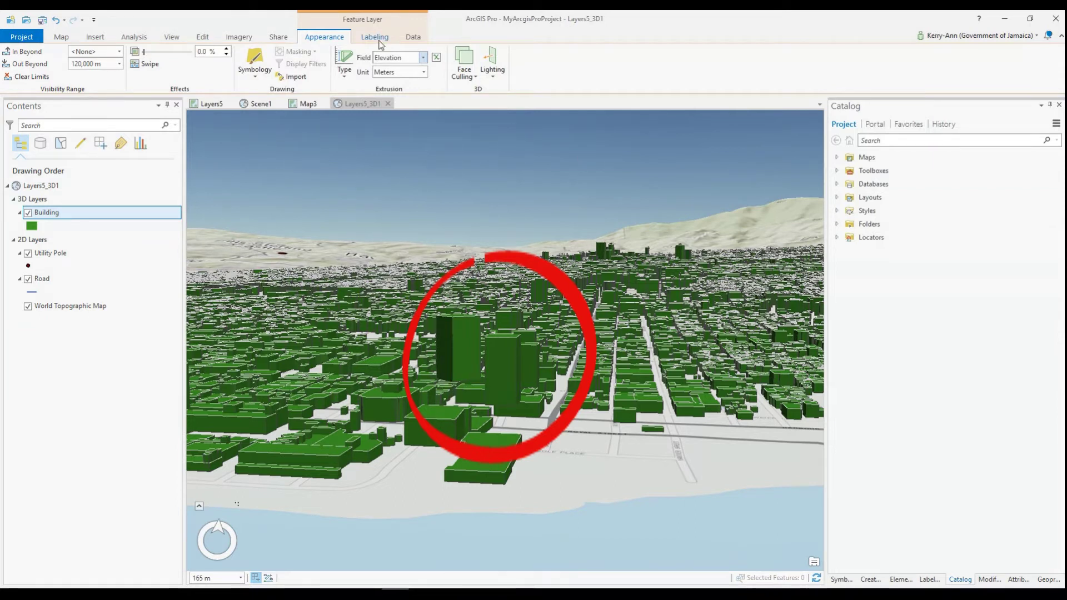
pyautogui.click(344, 68)
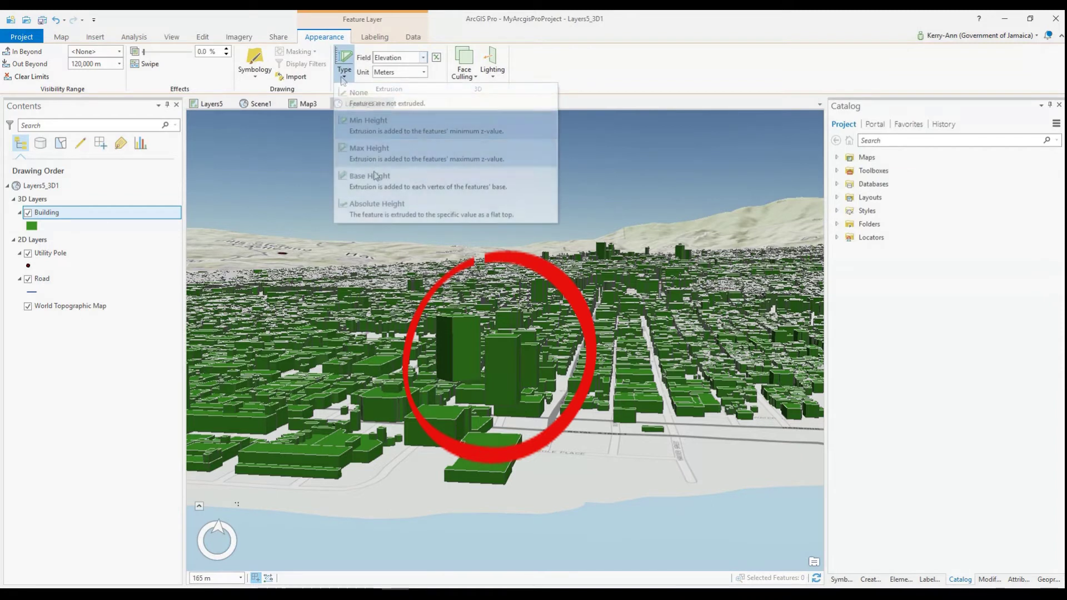
pyautogui.click(386, 208)
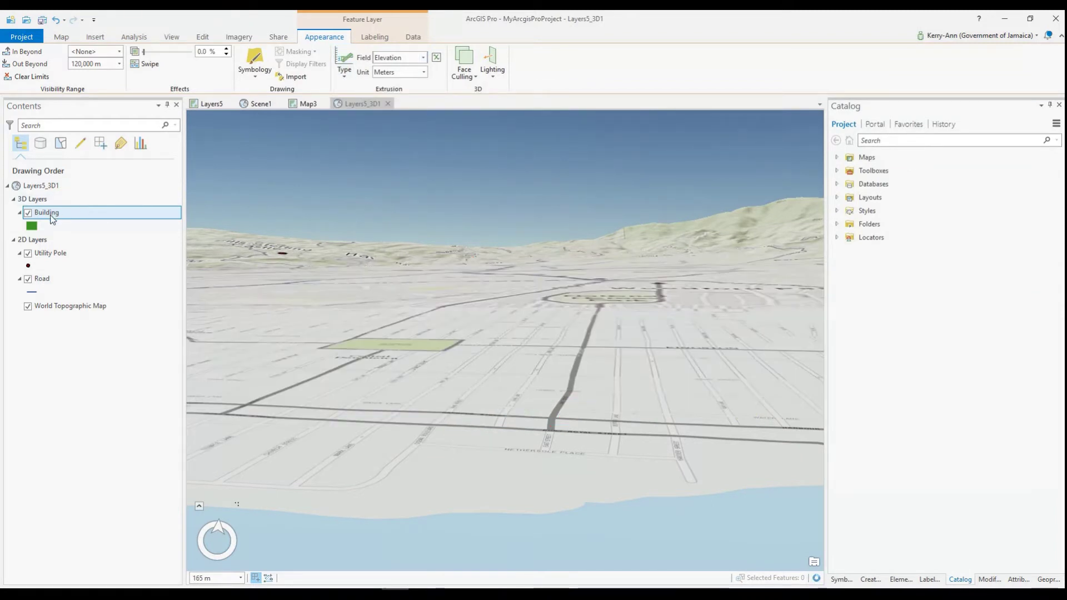
# - Set the Building layer's elevation to On the Ground in Layer Properties
pyautogui.rightClick(70, 219)
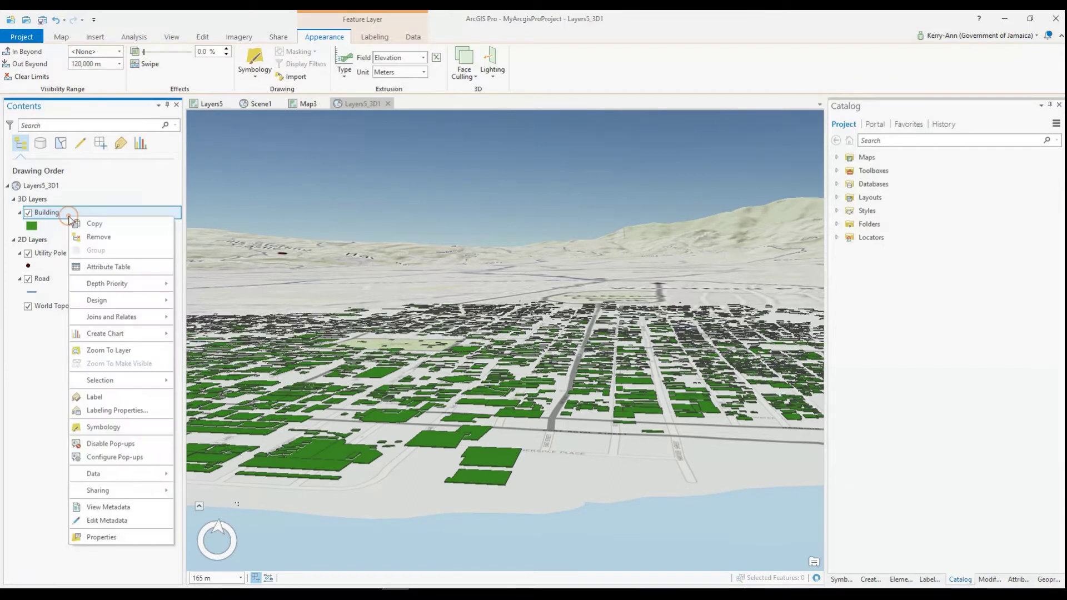
pyautogui.click(101, 537)
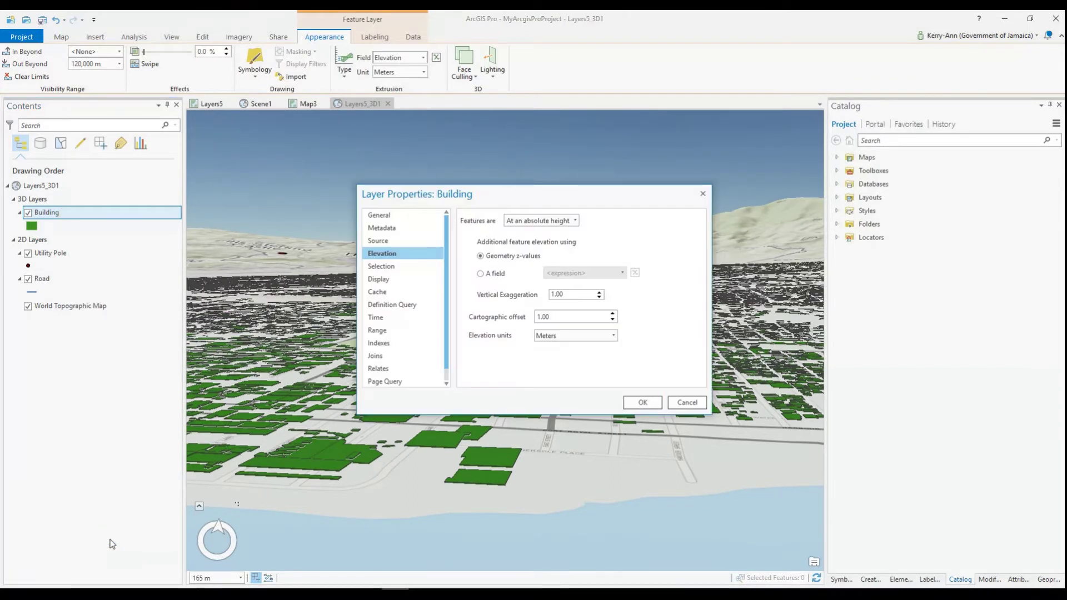
pyautogui.click(575, 221)
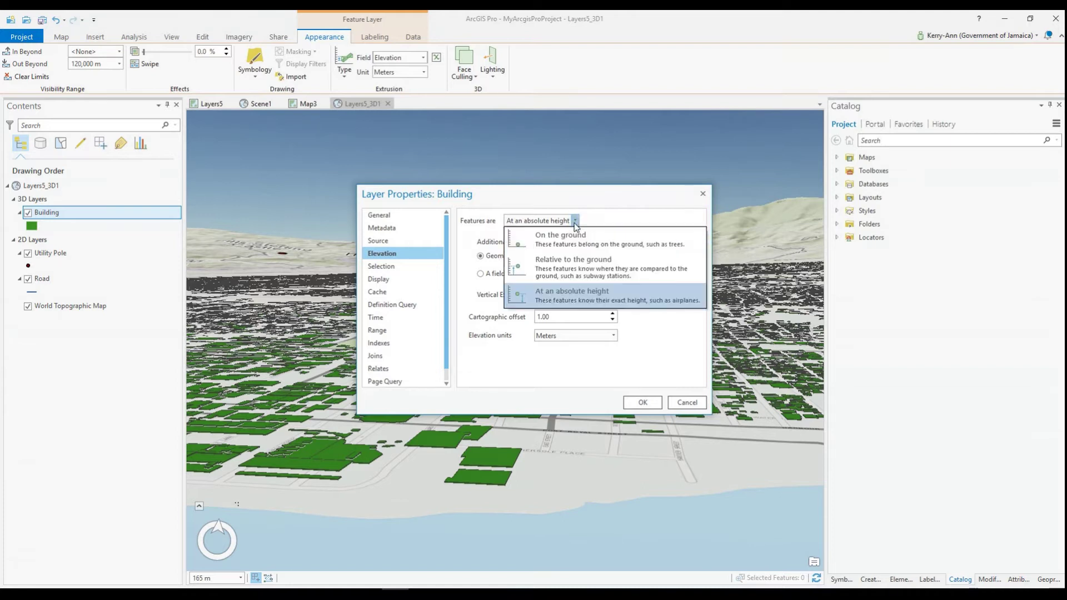
pyautogui.click(531, 247)
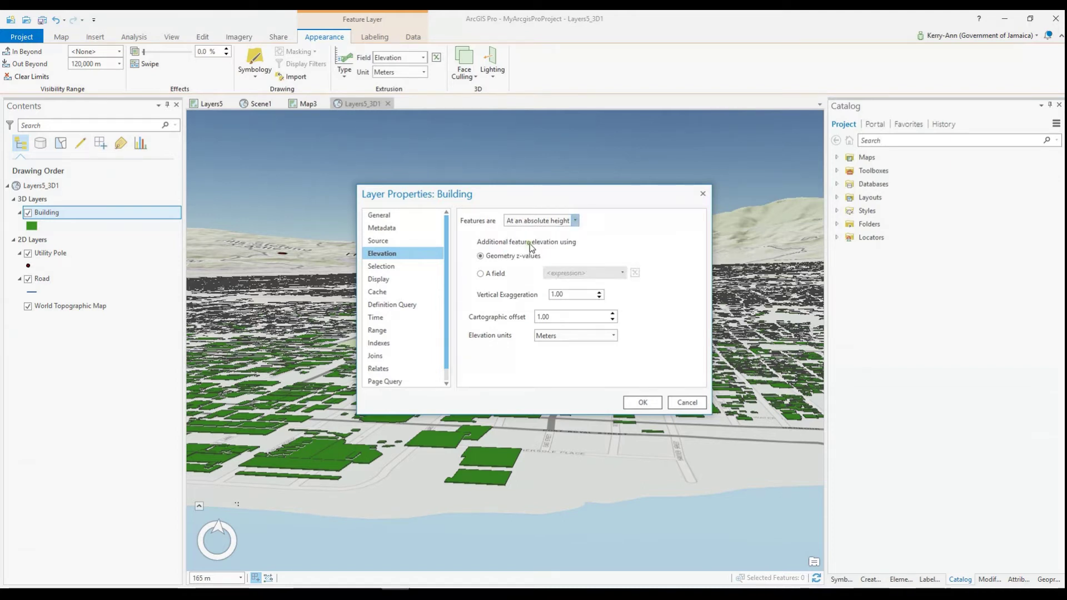
pyautogui.click(642, 403)
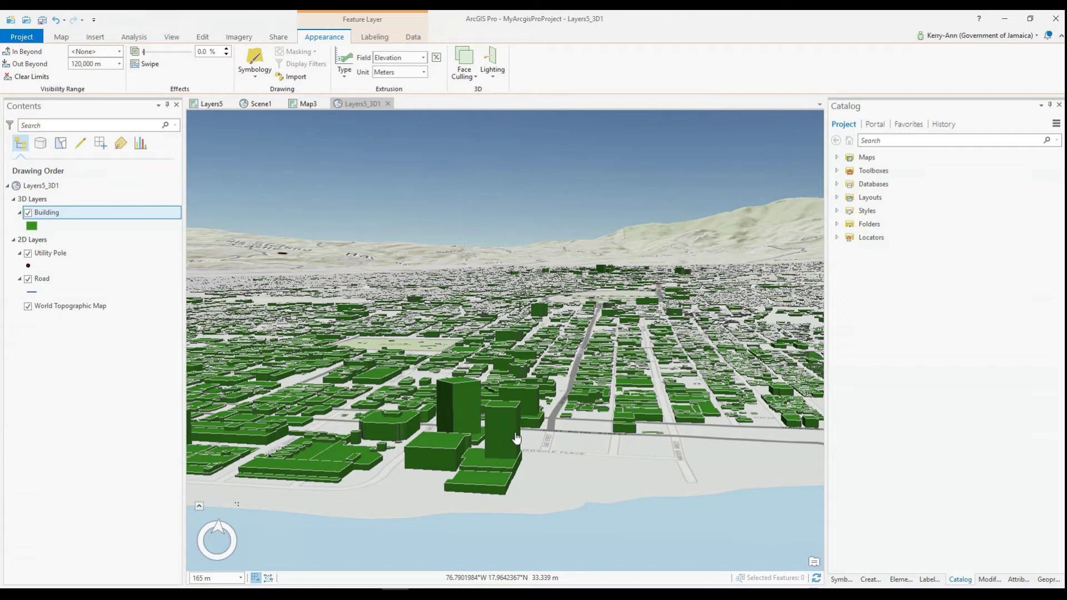
# - Move Utility Pole into 3D Layers, zoom to it, hide Building, and tilt
pyautogui.moveTo(50, 253); pyautogui.dragTo(41, 208)
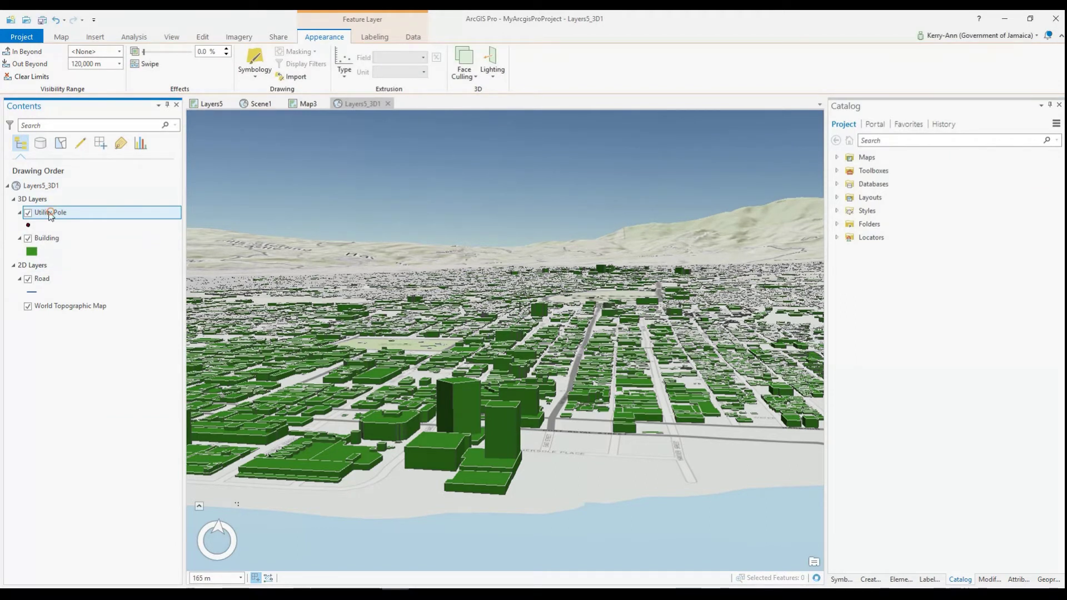
pyautogui.rightClick(51, 216)
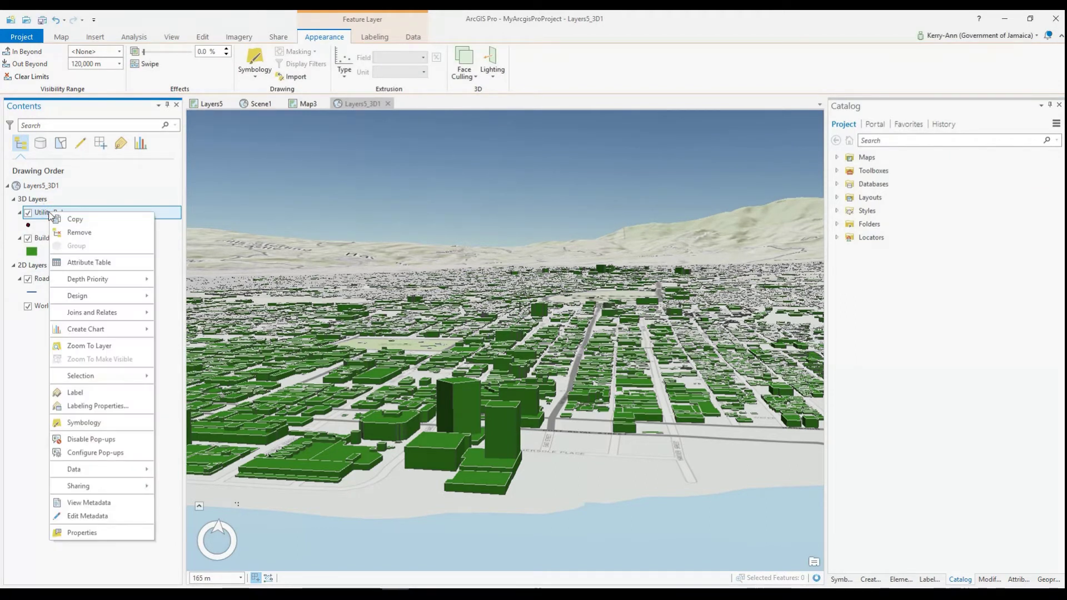
pyautogui.click(91, 345)
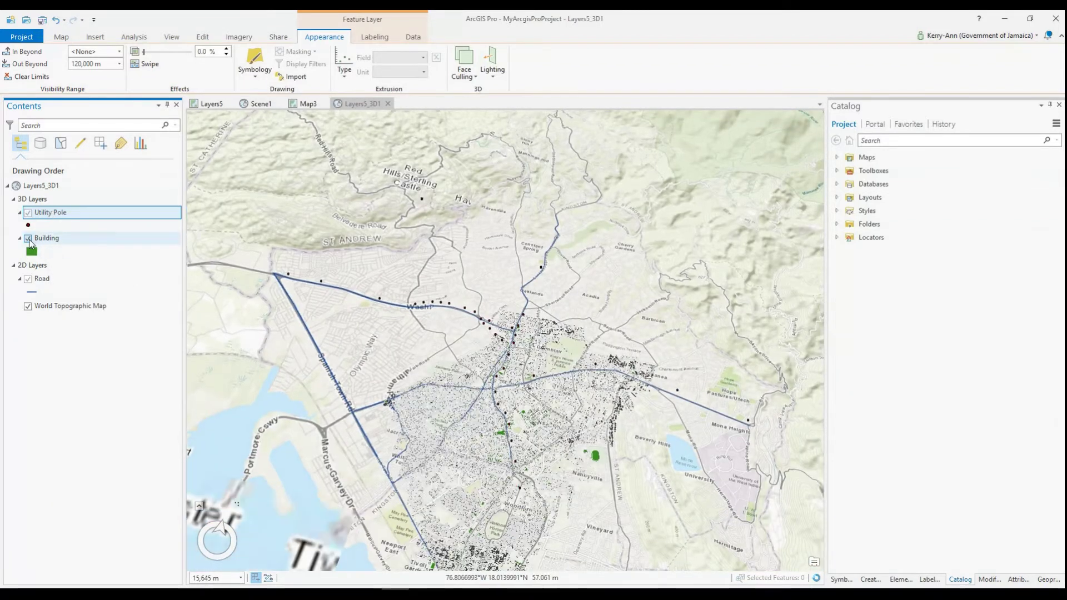
pyautogui.click(28, 238)
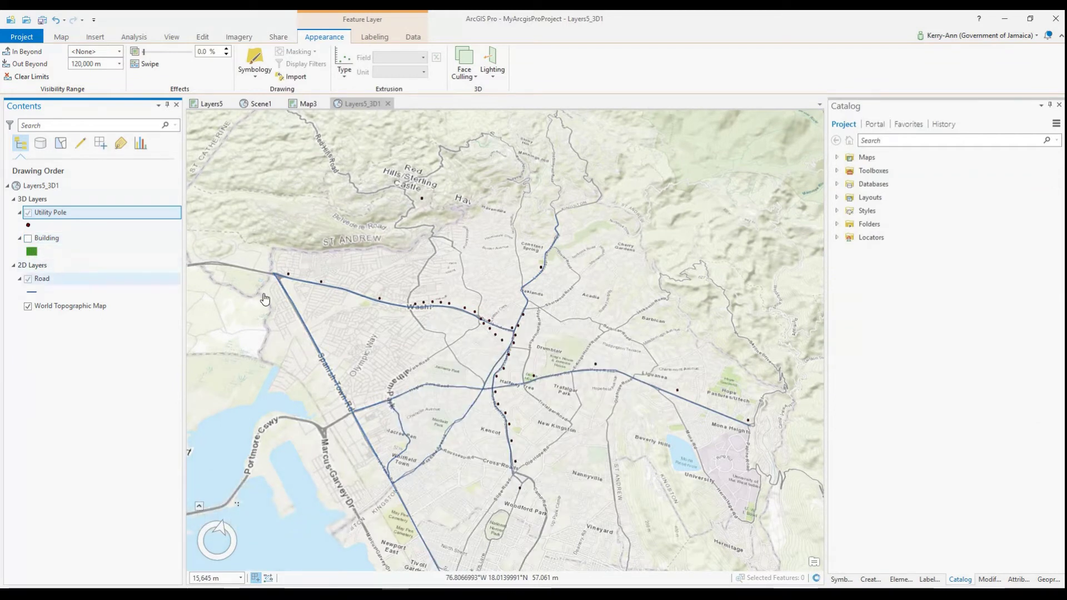
pyautogui.scroll(5, 482, 348)
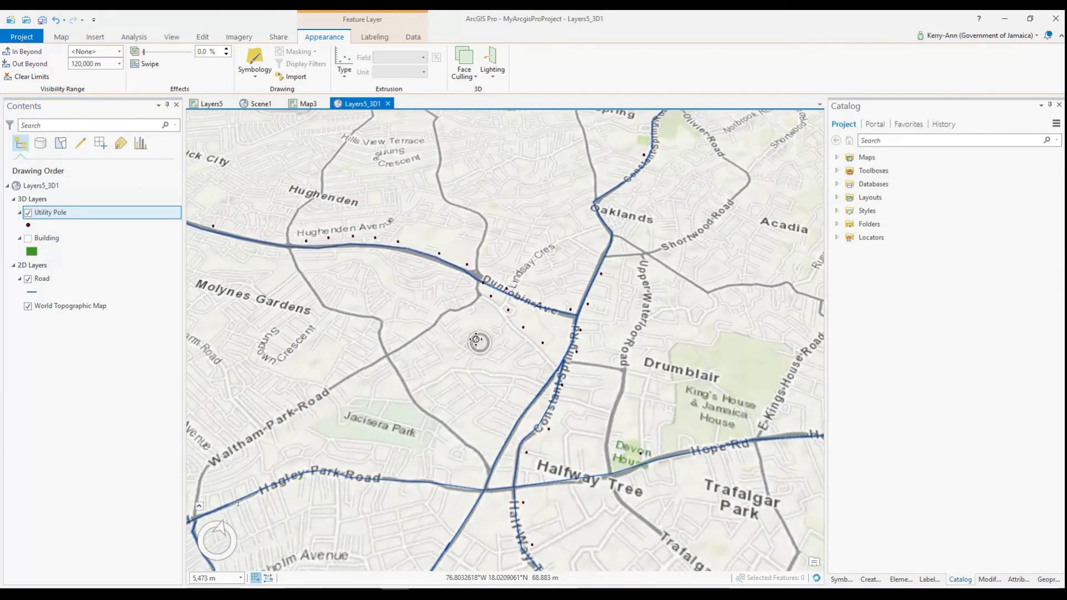
pyautogui.moveTo(482, 346); pyautogui.dragTo(494, 254, button='middle')
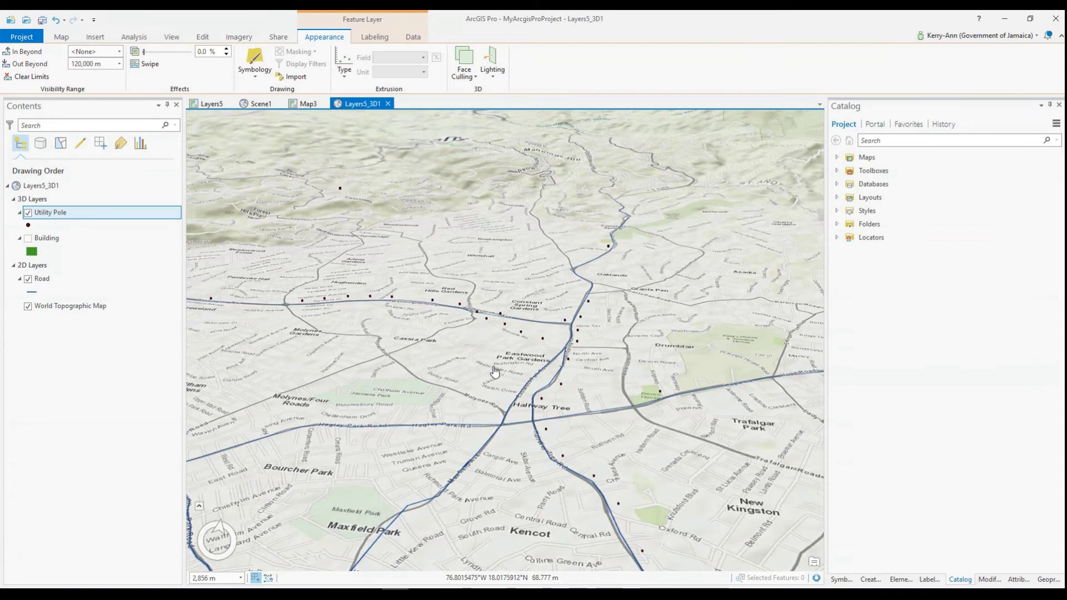
pyautogui.scroll(5, 495, 368)
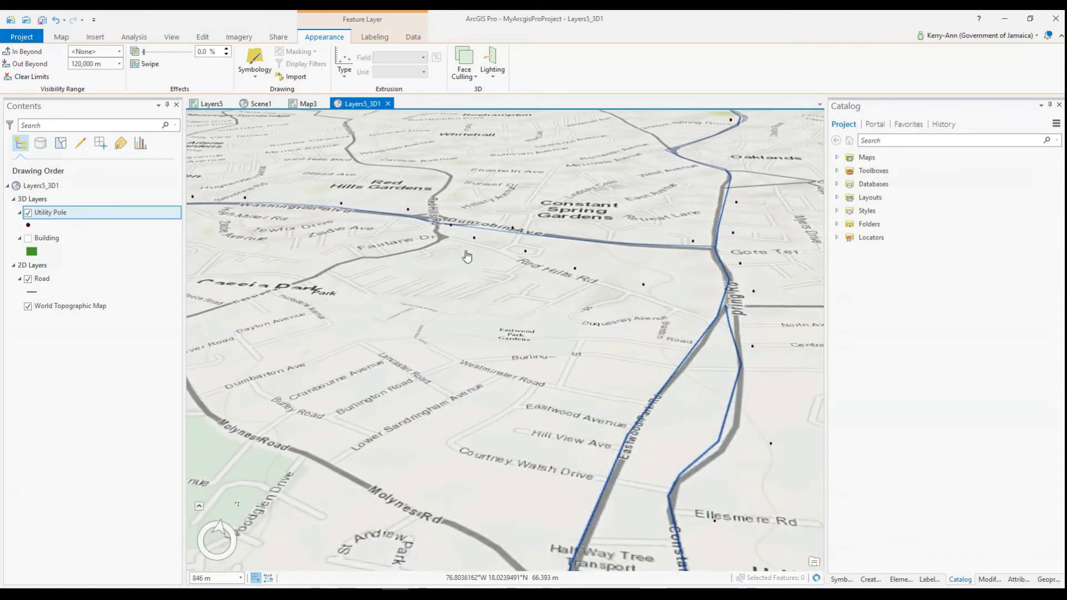
# - Extrude the Utility Pole layer to absolute height from its Height field, in meters
pyautogui.click(65, 216)
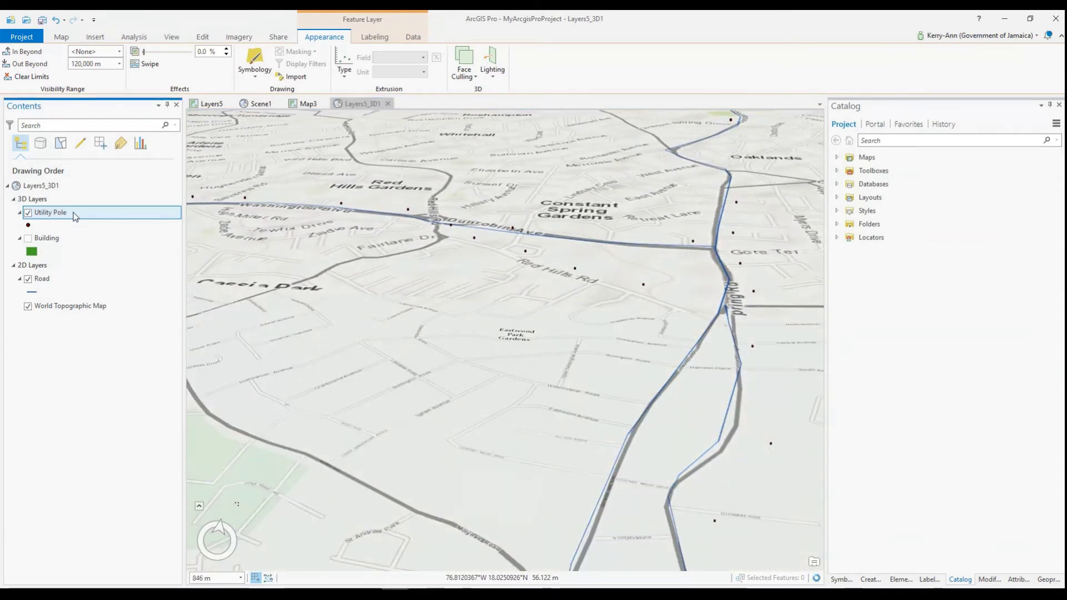
pyautogui.press('Down')
pyautogui.press('Down')
pyautogui.click(48, 212)
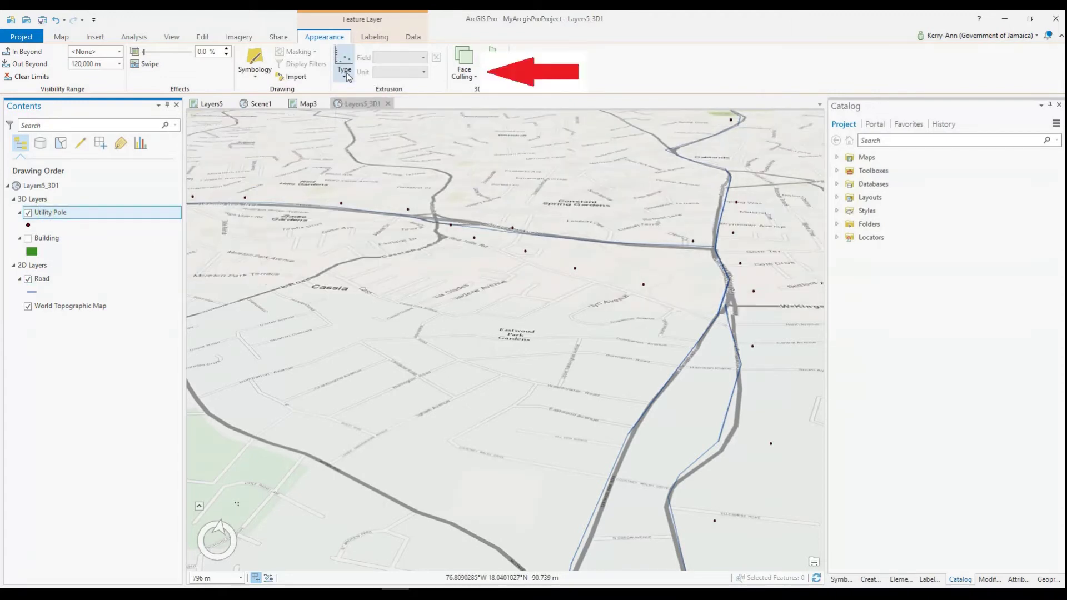
pyautogui.click(344, 71)
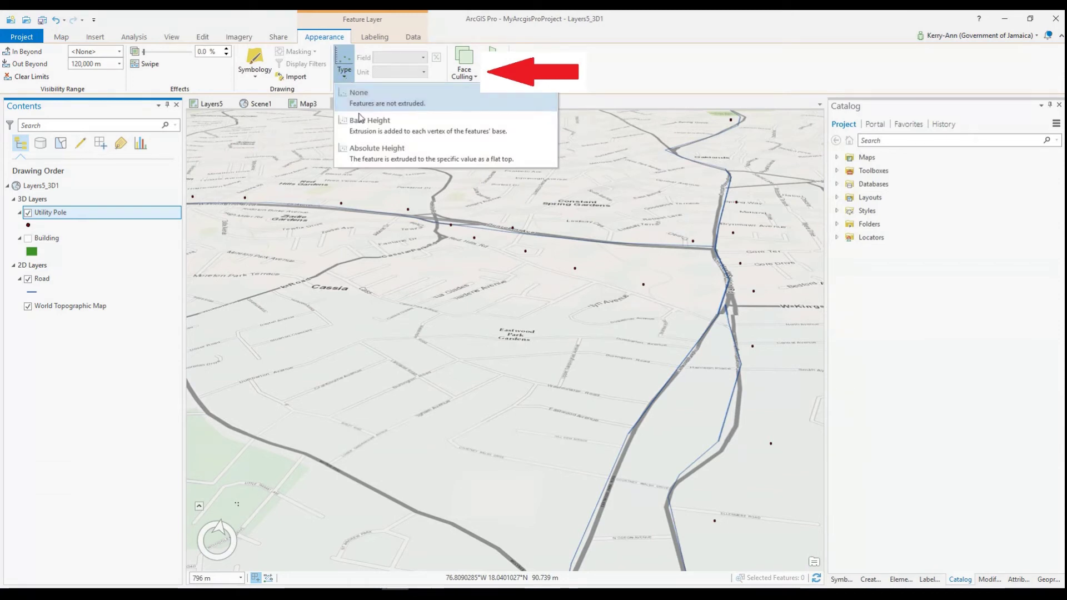
pyautogui.click(367, 154)
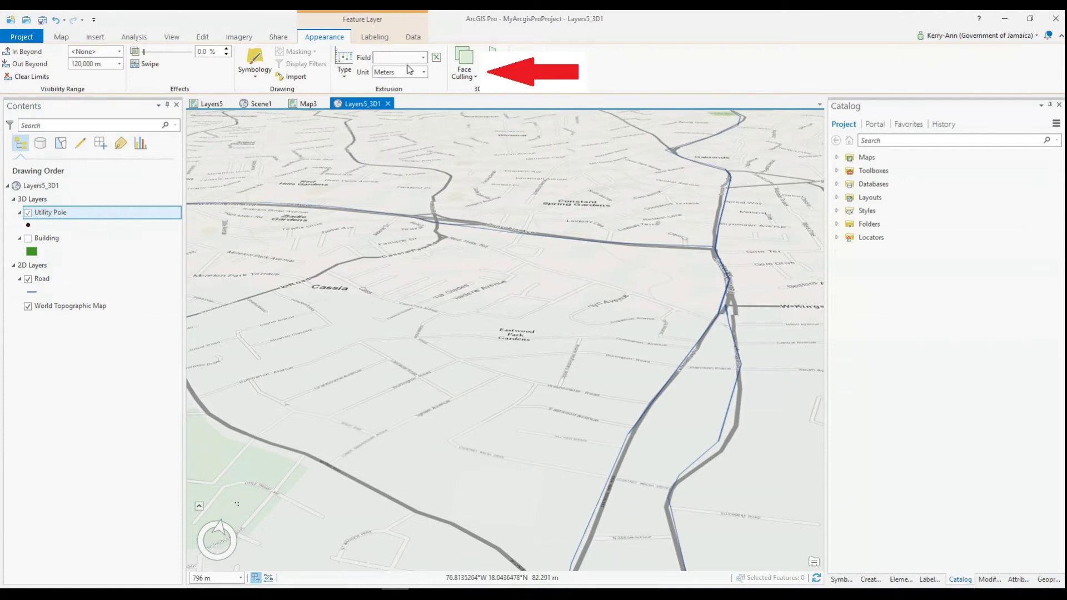
pyautogui.click(422, 60)
pyautogui.click(401, 73)
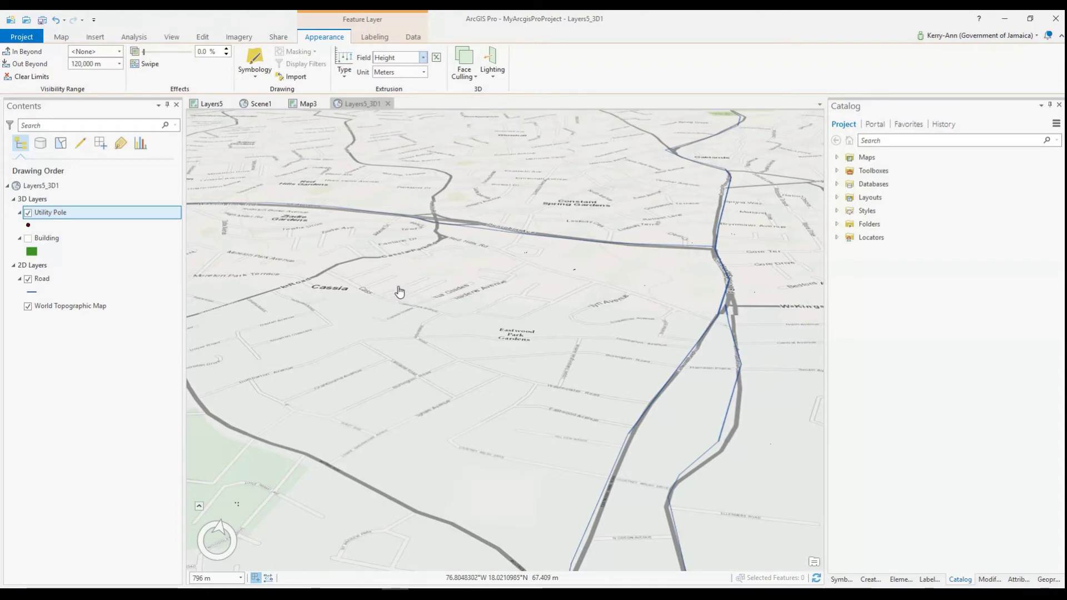
# - Review the Utility Pole layer's elevation placement in Layer Properties and close with OK
pyautogui.rightClick(76, 214)
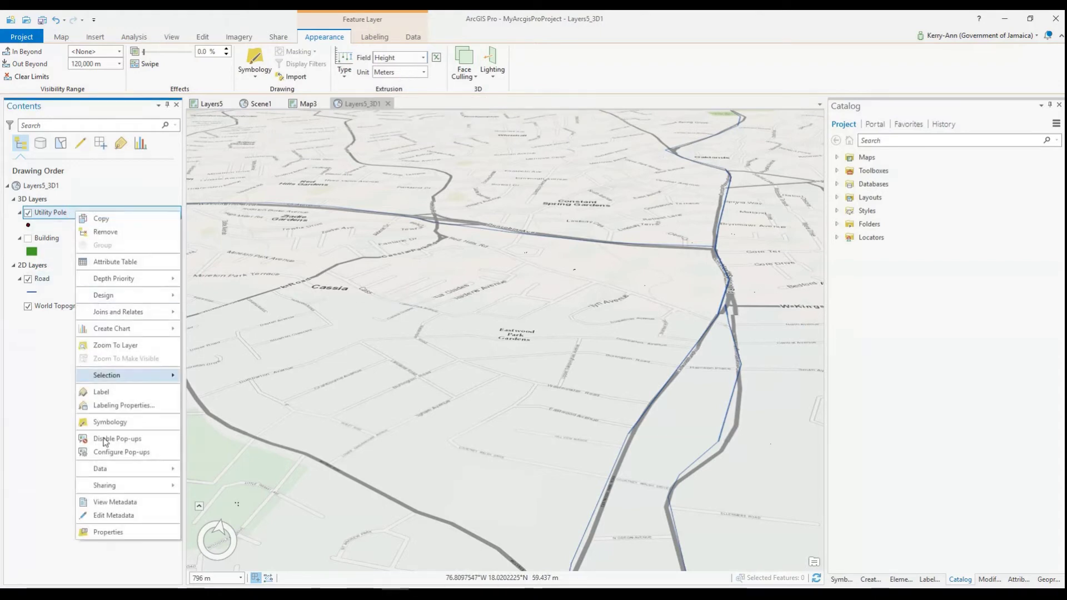
pyautogui.click(121, 533)
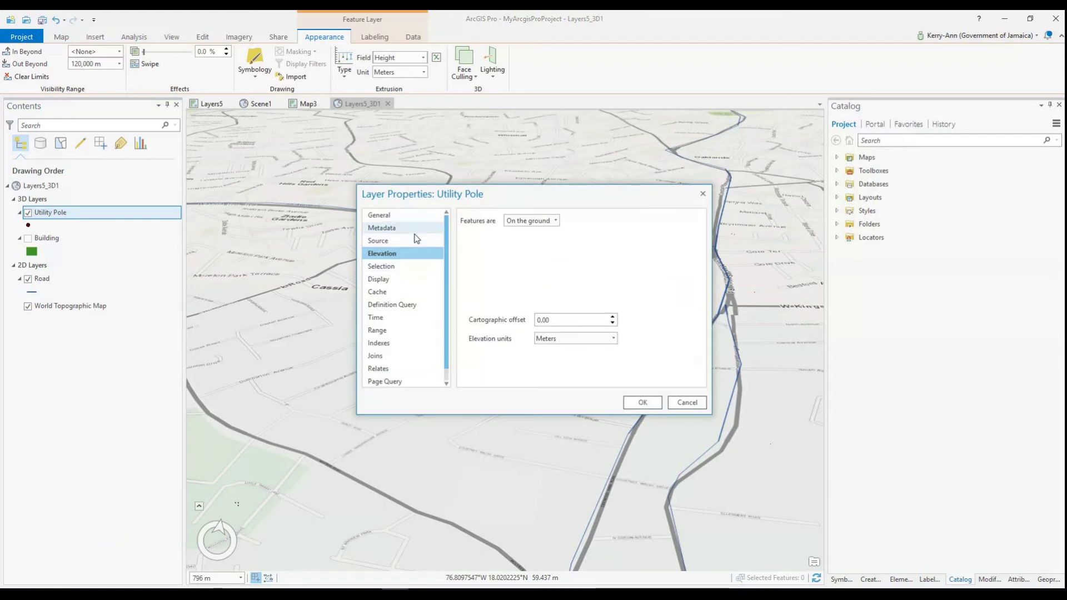
pyautogui.click(556, 222)
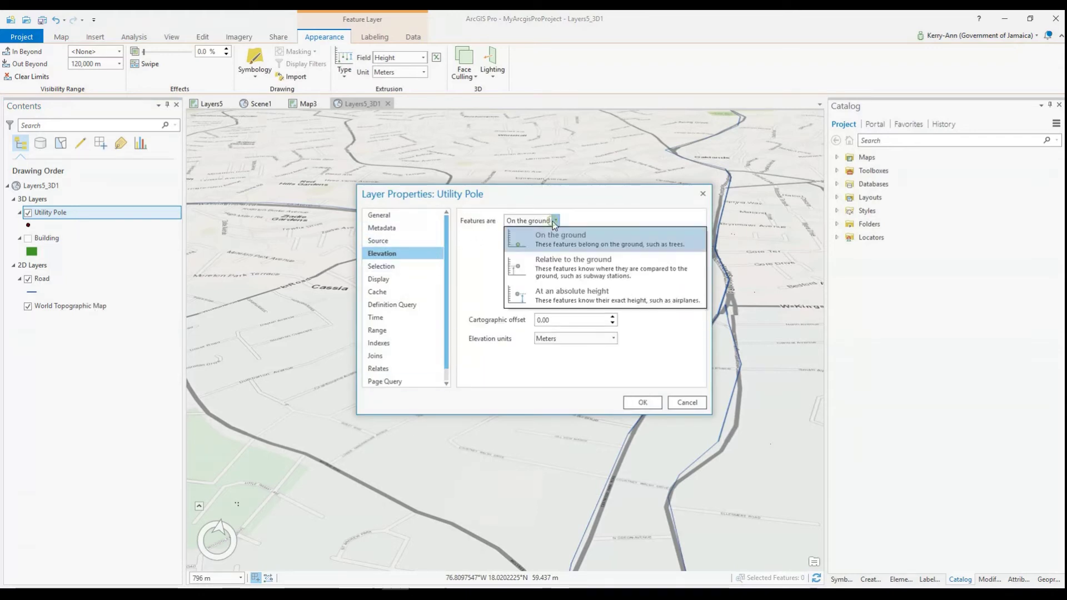
pyautogui.click(642, 403)
# - Pan the scene to the short extruded poles near Washington Boulevard
pyautogui.moveTo(617, 405); pyautogui.dragTo(367, 392)
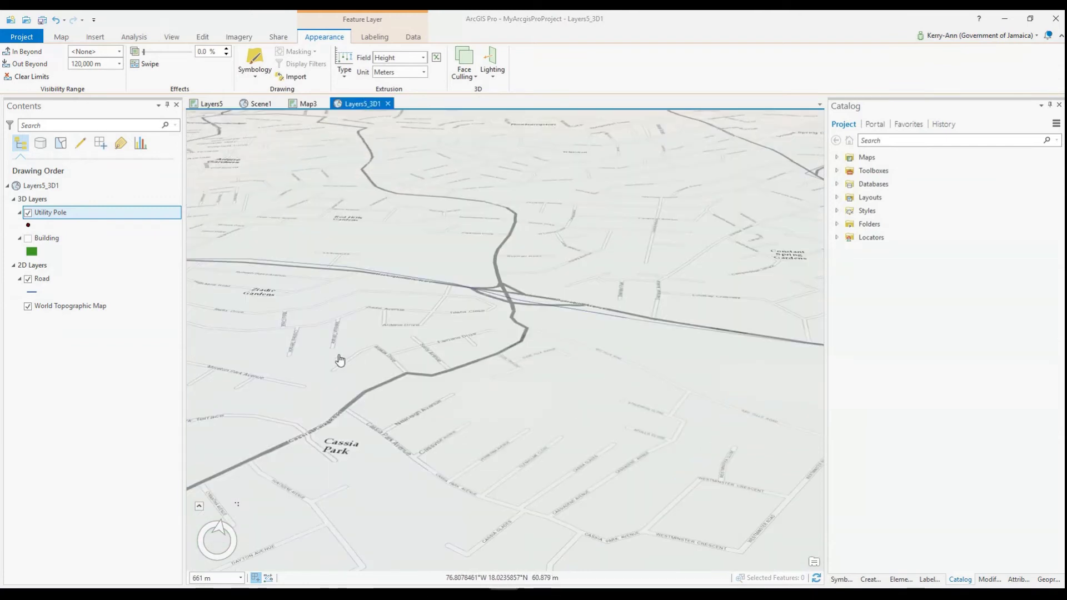
pyautogui.moveTo(257, 358); pyautogui.dragTo(478, 369)
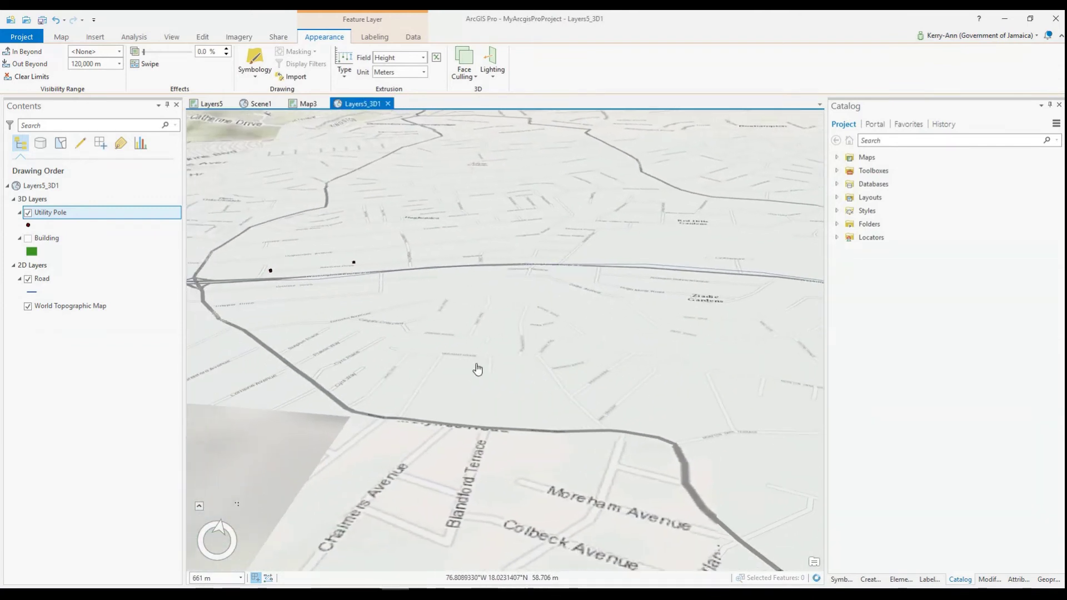
pyautogui.scroll(5, 268, 251)
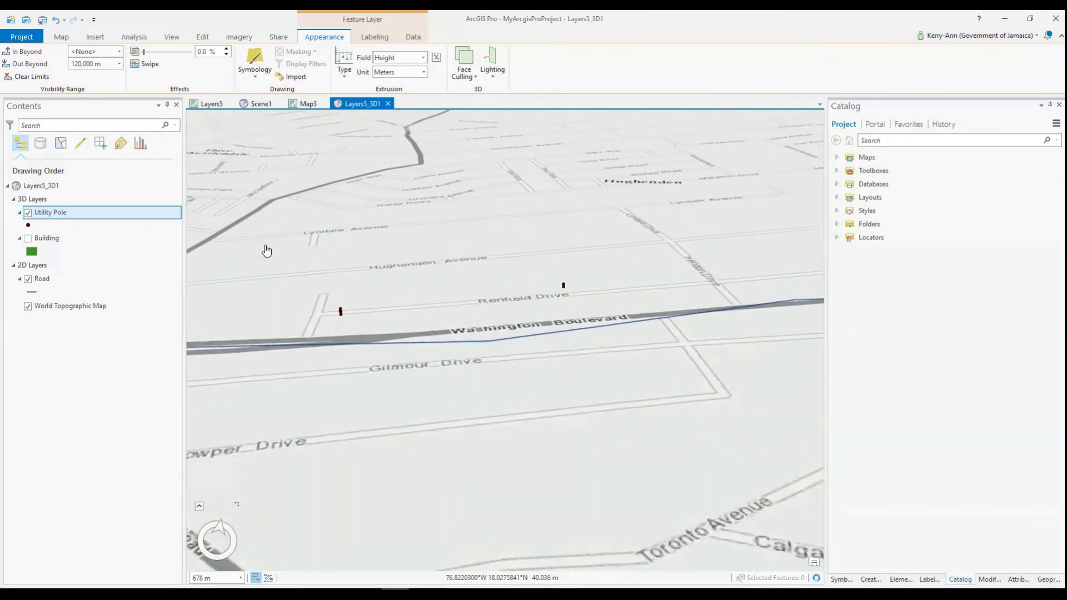
pyautogui.scroll(3, 267, 250)
pyautogui.moveTo(342, 359); pyautogui.dragTo(361, 335)
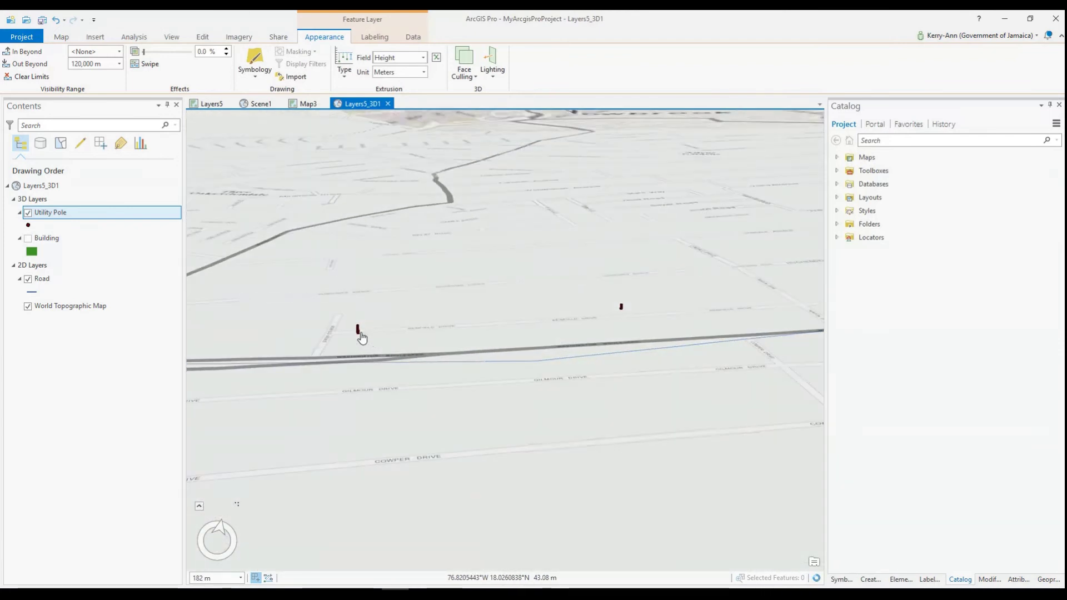
pyautogui.scroll(4, 361, 336)
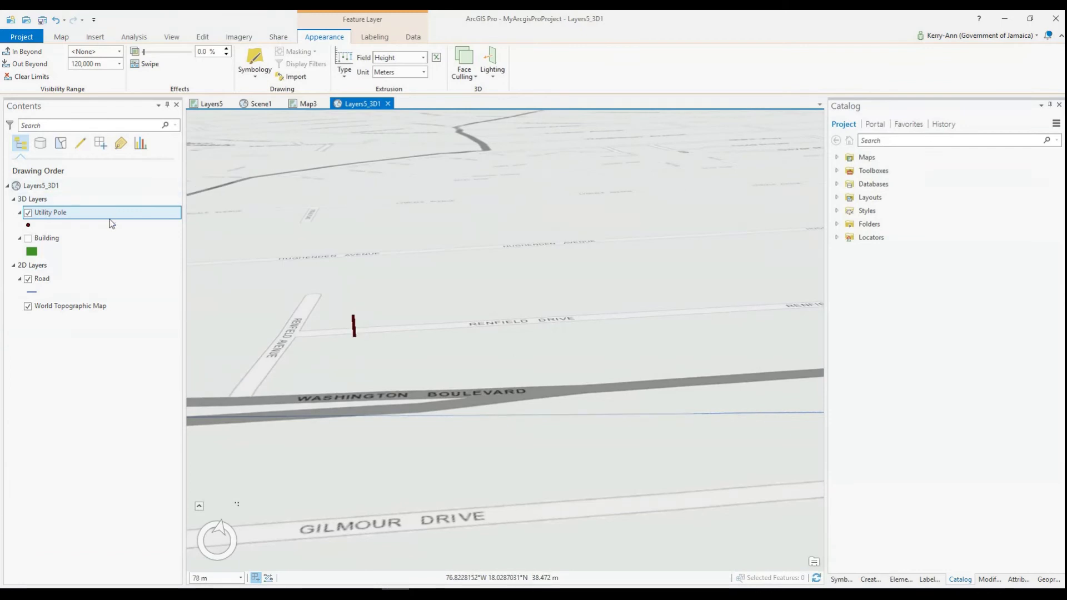
pyautogui.scroll(-4, 374, 205)
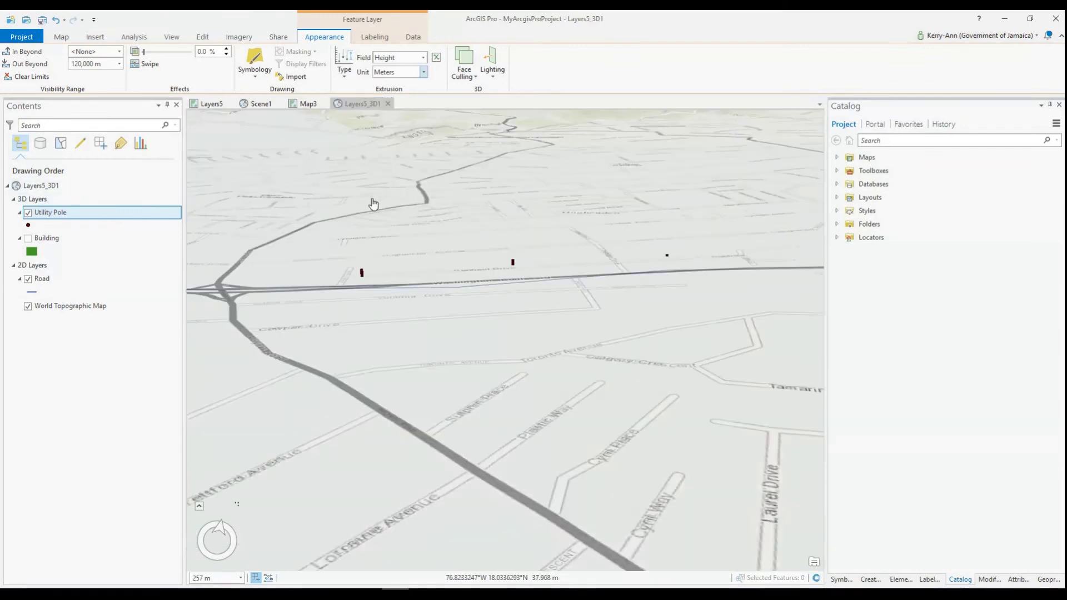
# - Set the Utility Pole features on the ground with a 3.00 m offset
pyautogui.rightClick(72, 215)
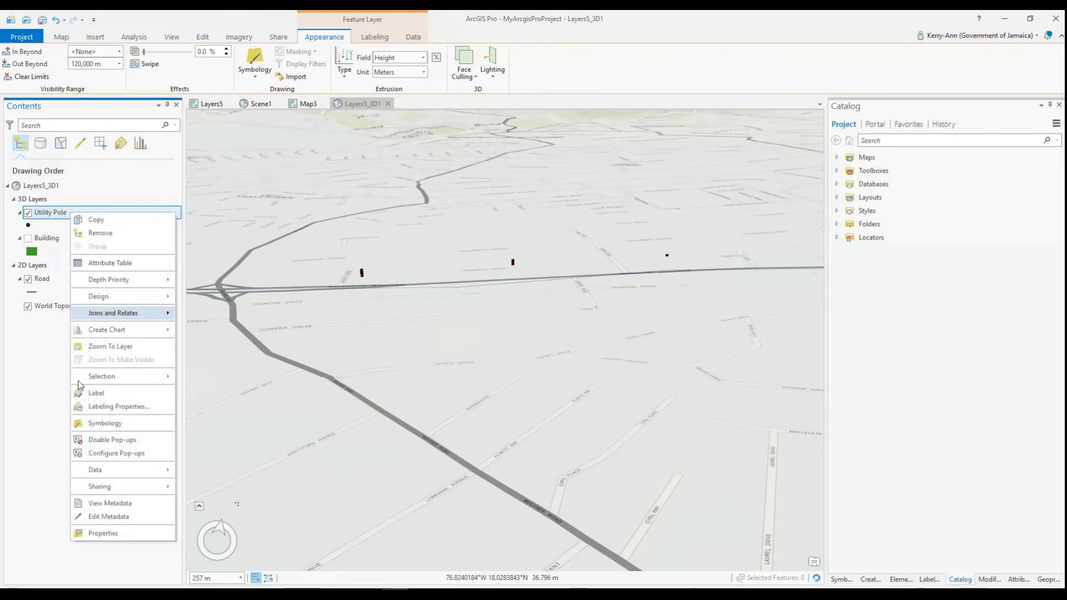
pyautogui.click(114, 536)
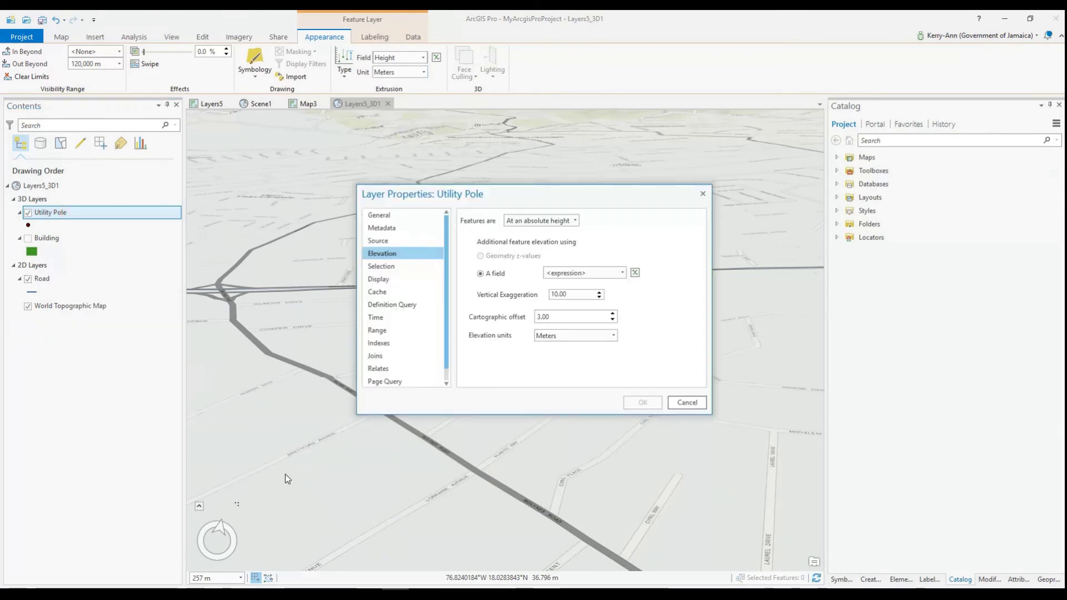
pyautogui.click(574, 222)
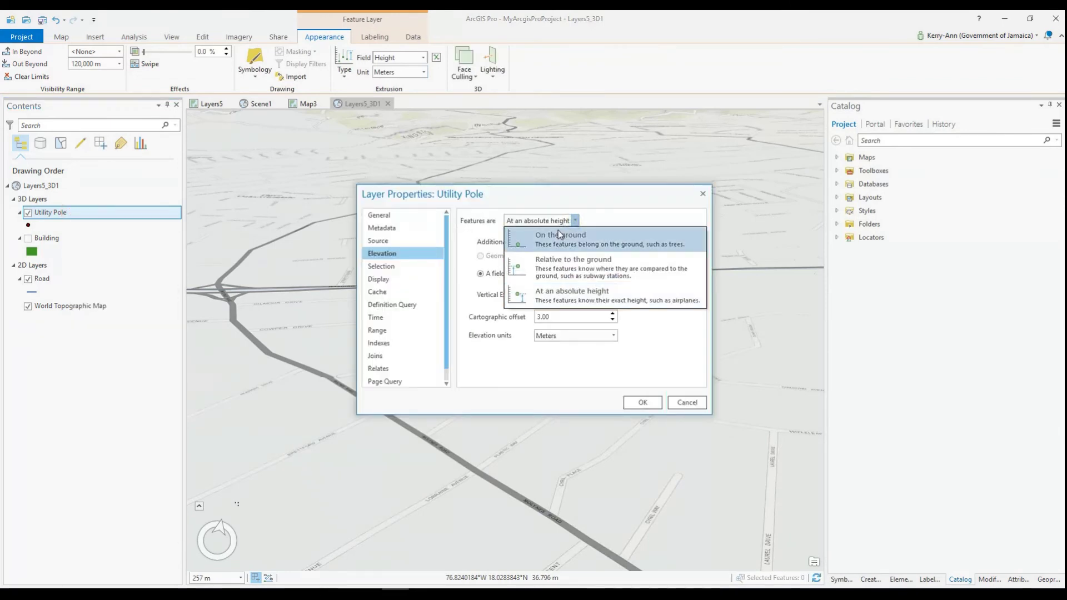
pyautogui.click(642, 404)
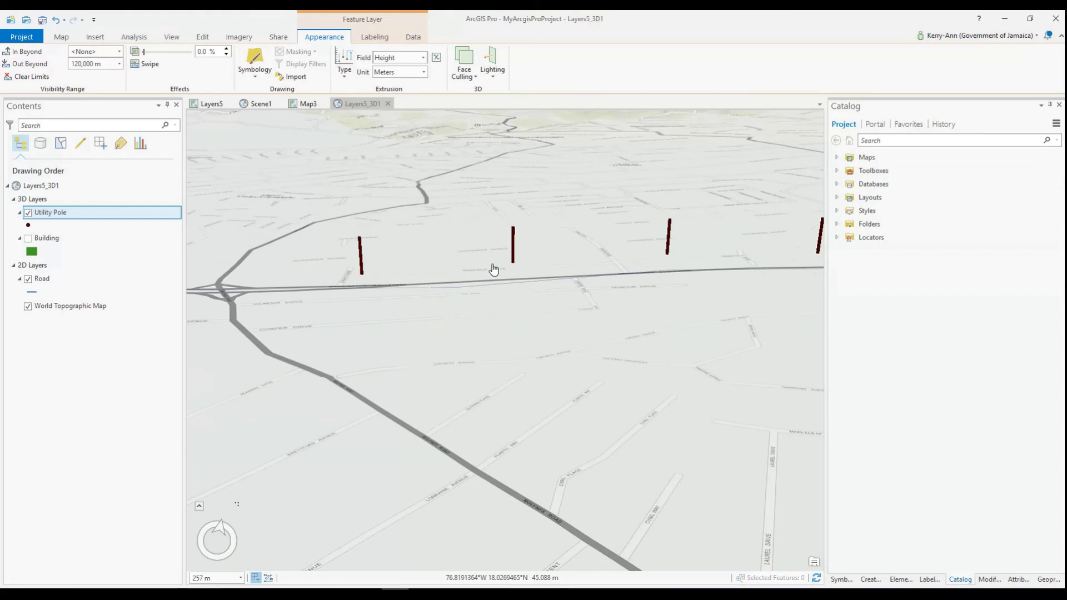
pyautogui.scroll(2, 496, 292)
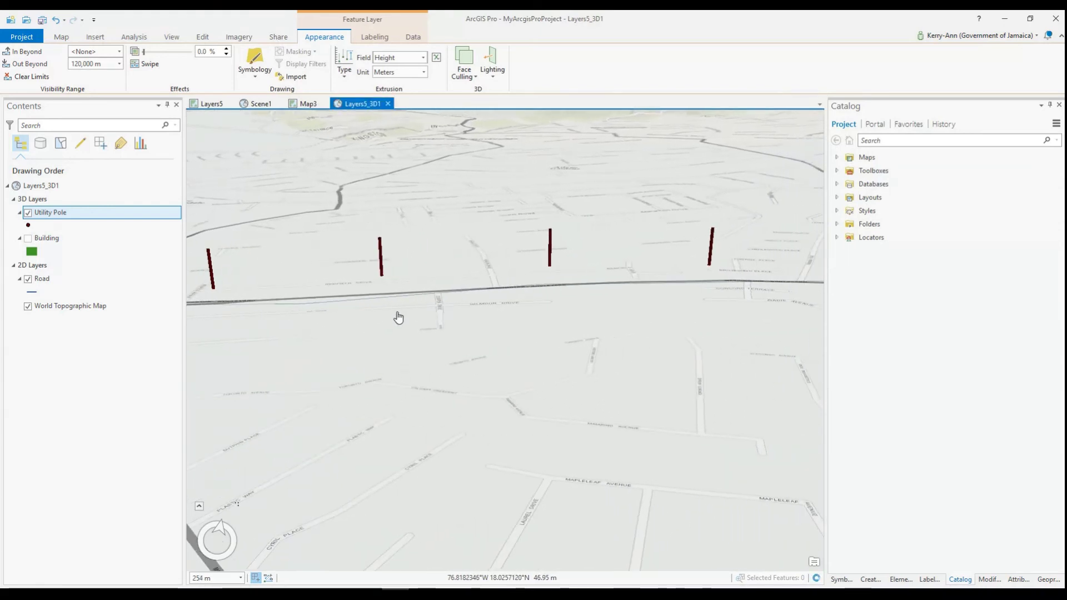
pyautogui.scroll(2, 399, 318)
pyautogui.scroll(-3, 398, 318)
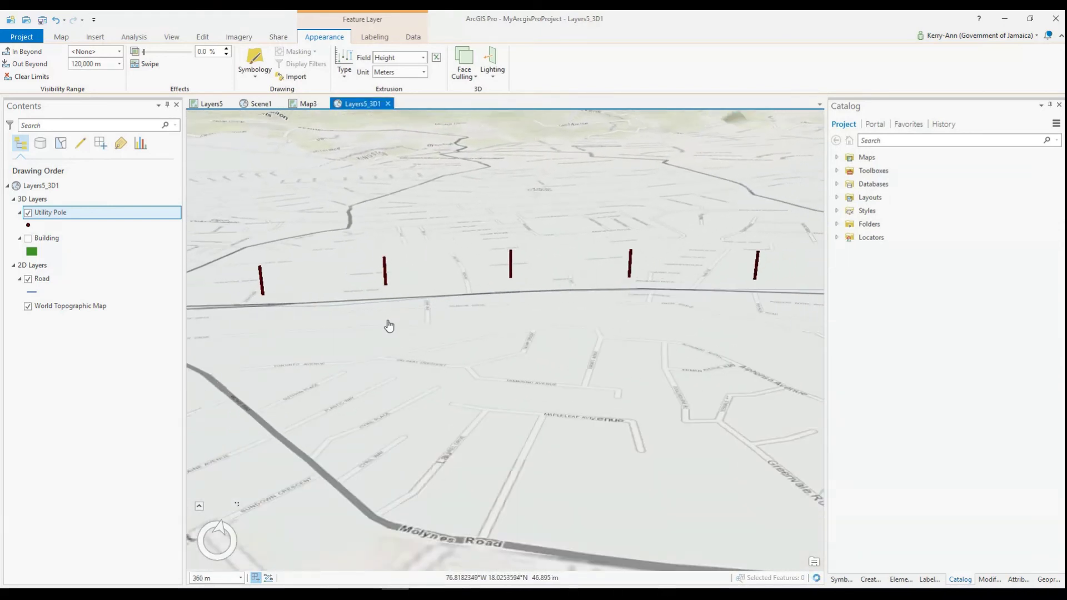
# - Pan along the road to view the row of tall dark utility poles
pyautogui.moveTo(616, 360); pyautogui.dragTo(644, 340)
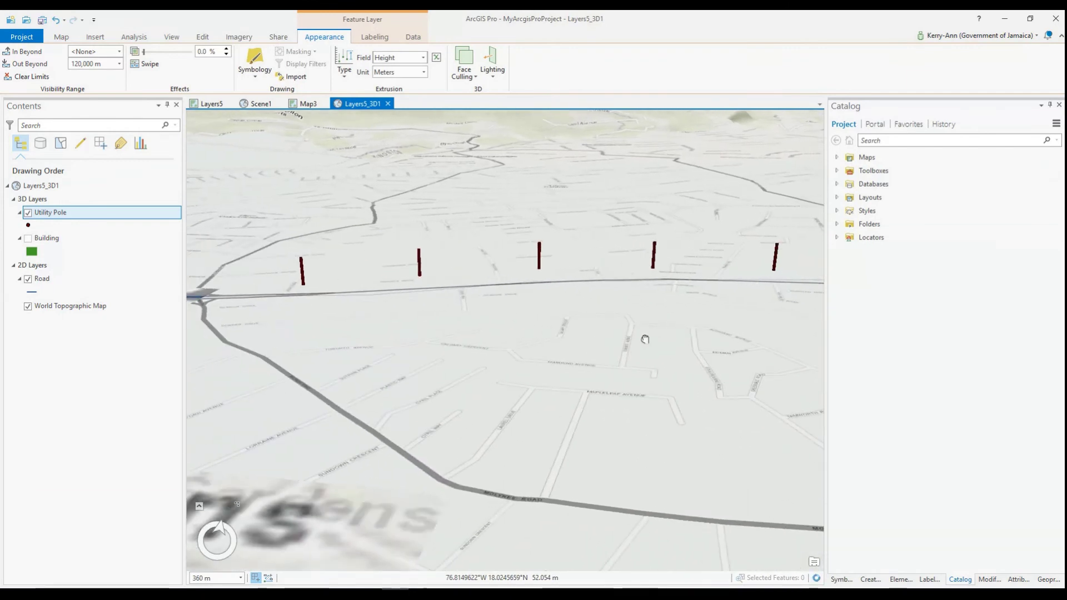